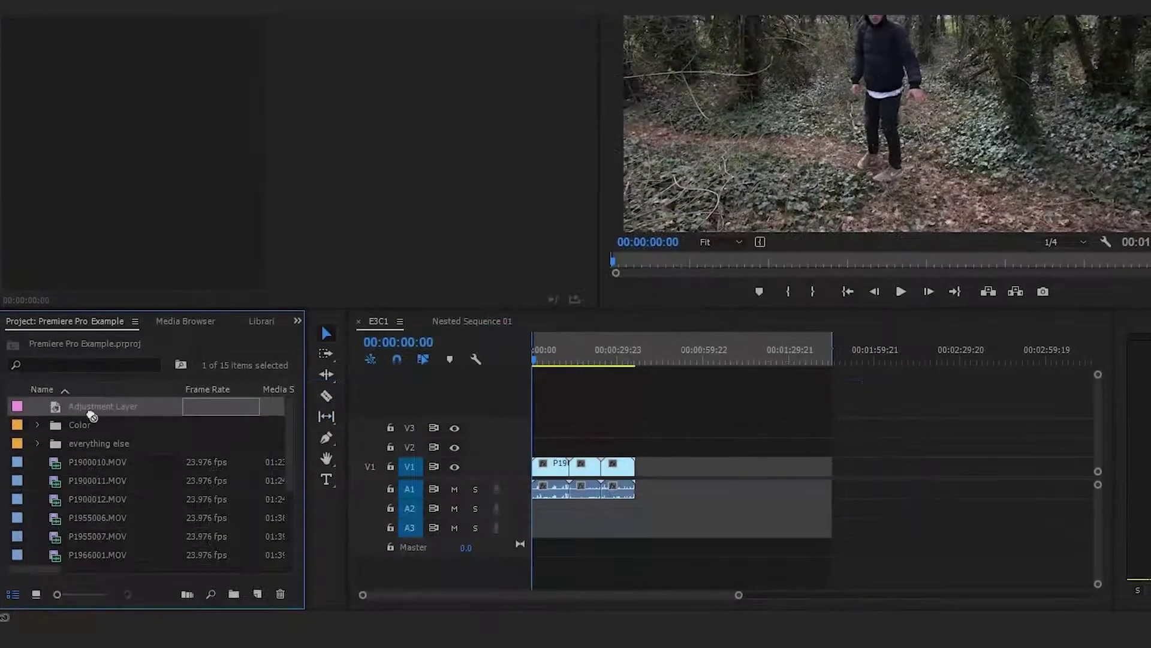
Drag the adjustment layer onto track V2 above the clips and adjust the timeline view
drag(77, 455, 413, 494)
drag(530, 467, 612, 451)
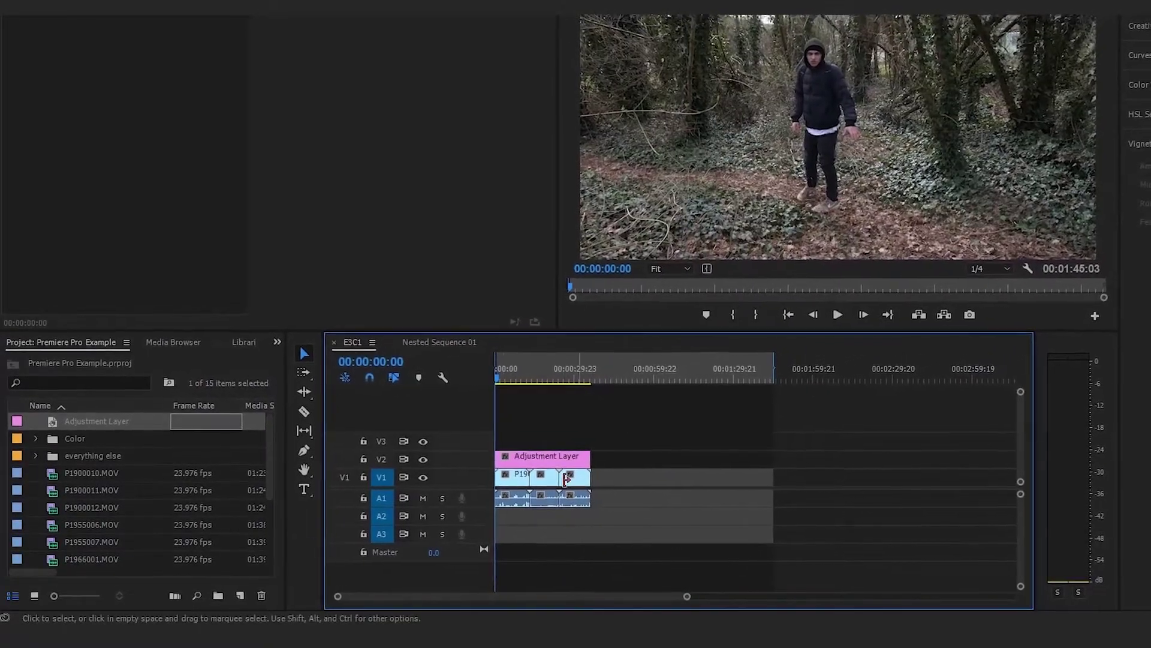
drag(672, 600, 635, 600)
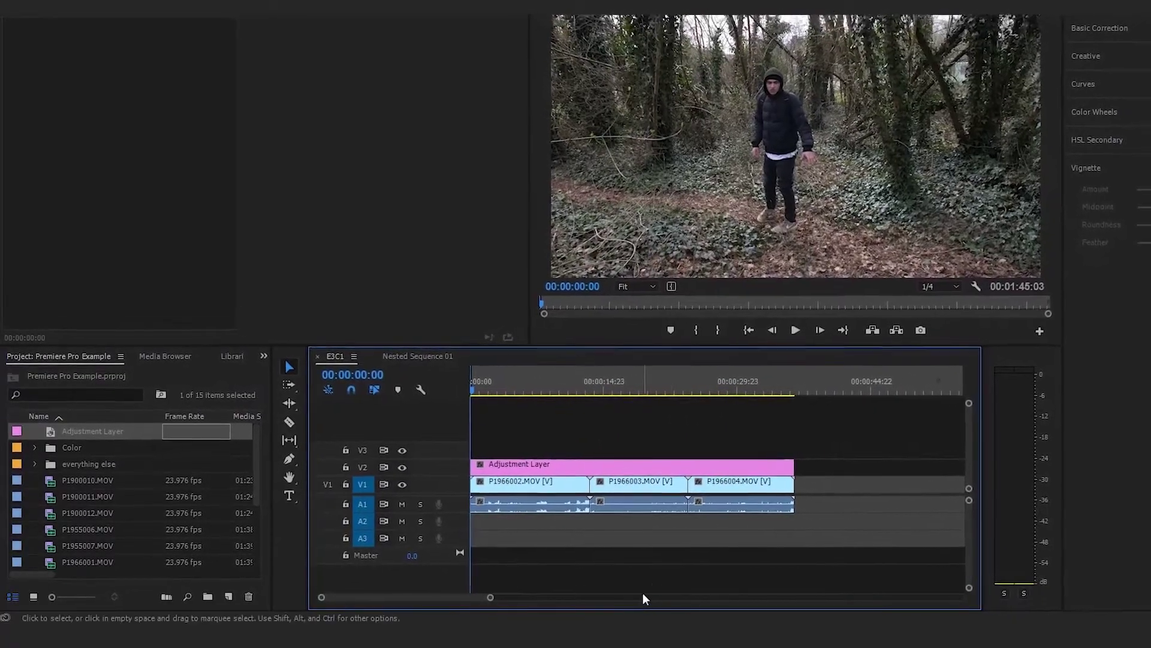
drag(488, 604, 529, 603)
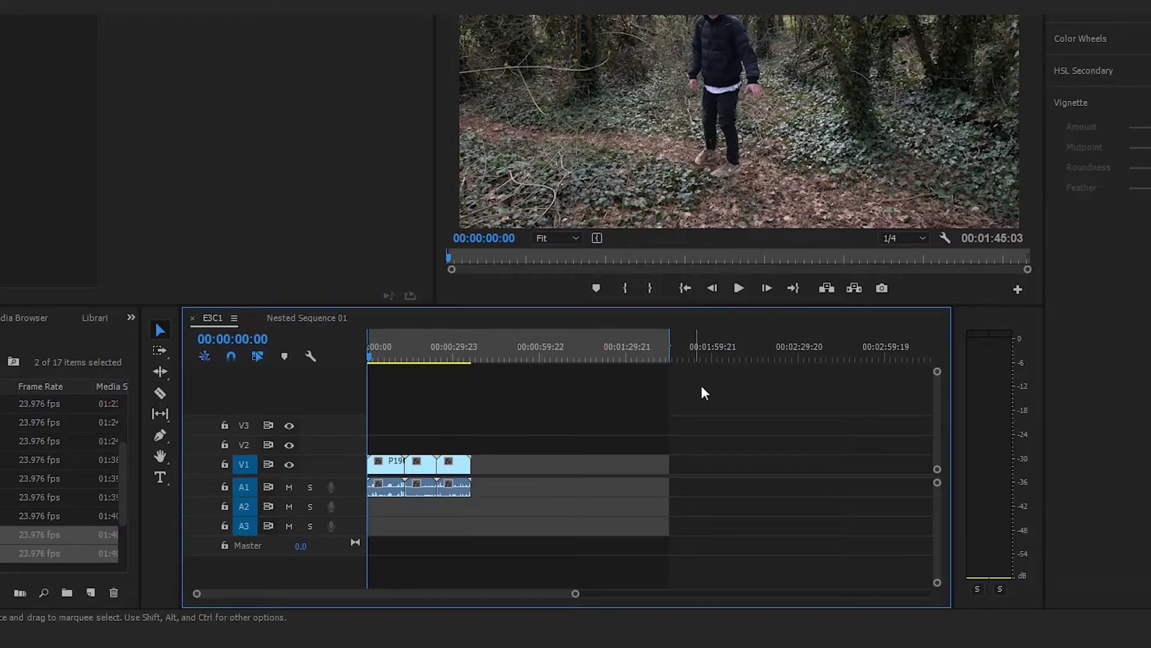
Play the sequence, stop at 00:00:05:18, and scrub through the clips to preview the footage
click(393, 463)
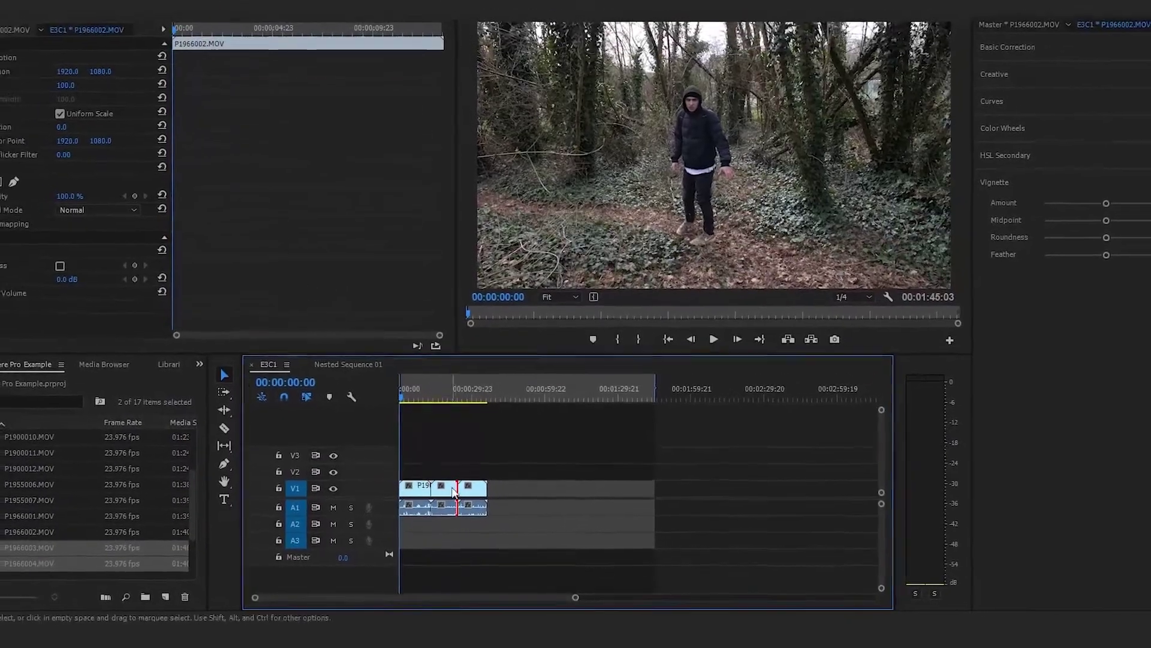
click(561, 459)
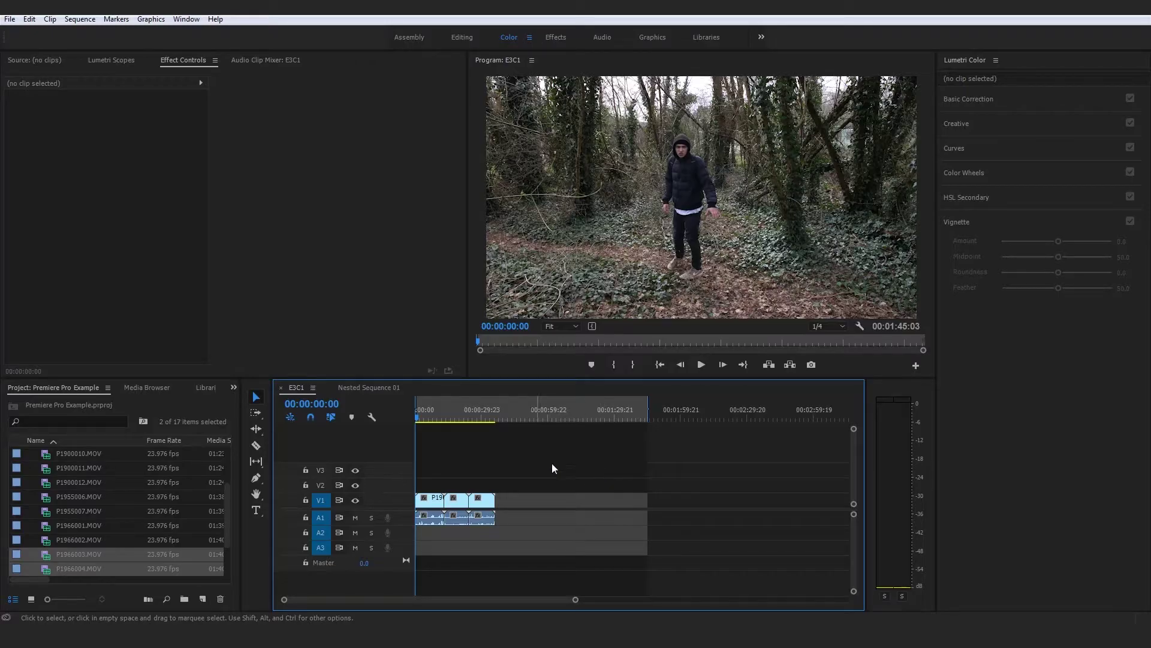
key(space)
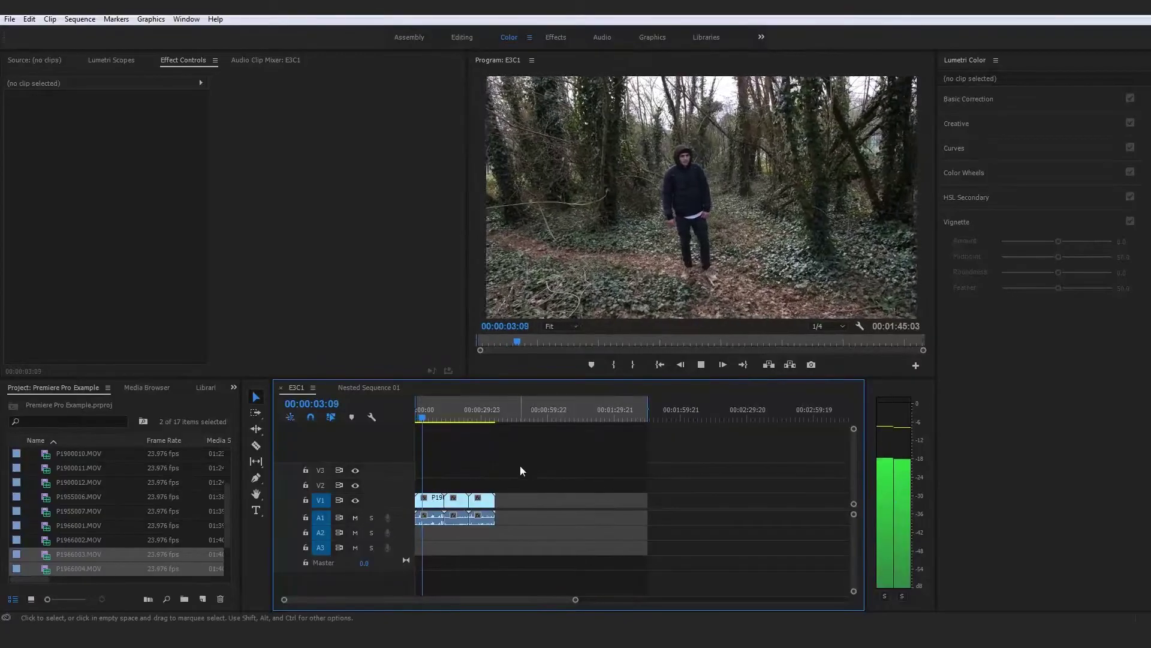
click(430, 422)
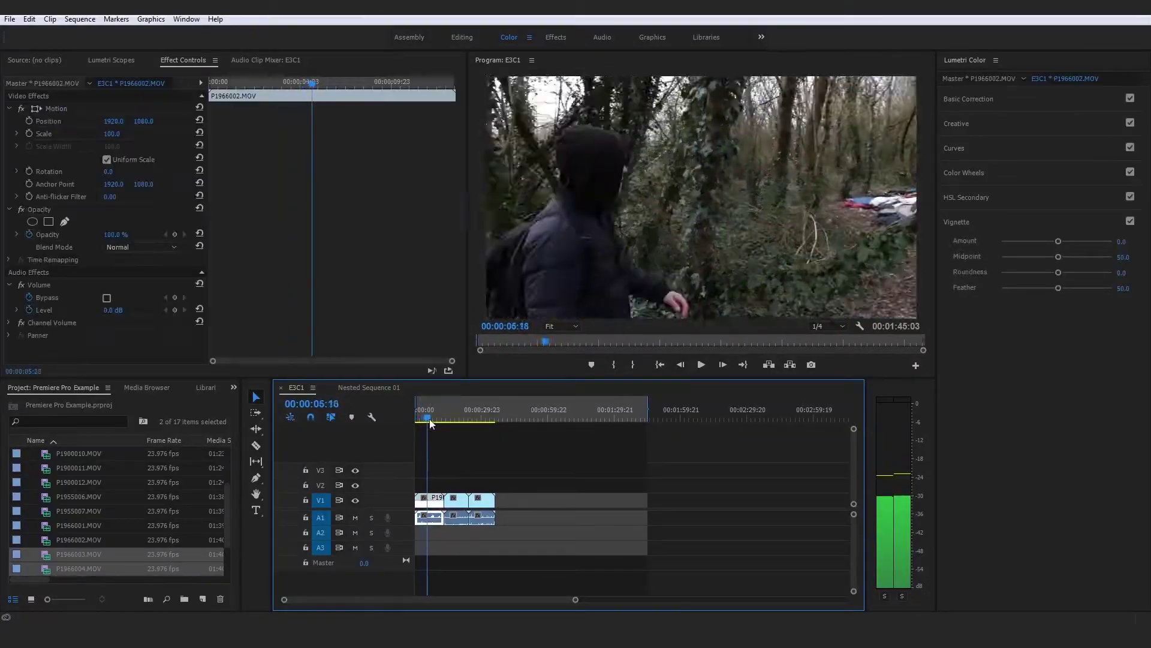
mouse_move(430, 421)
mouse_down()
mouse_move(494, 430)
mouse_move(416, 438)
mouse_up()
Create a new 3840 × 2160, 23.976 fps adjustment layer from the File > New menu
click(455, 451)
click(128, 520)
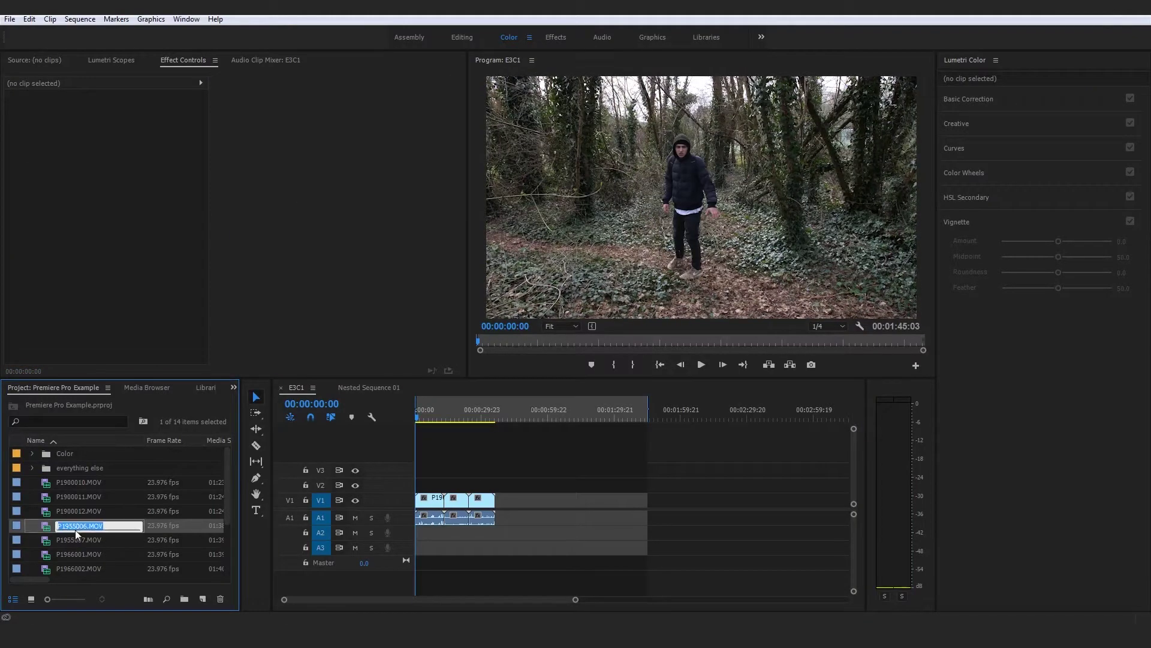
click(161, 530)
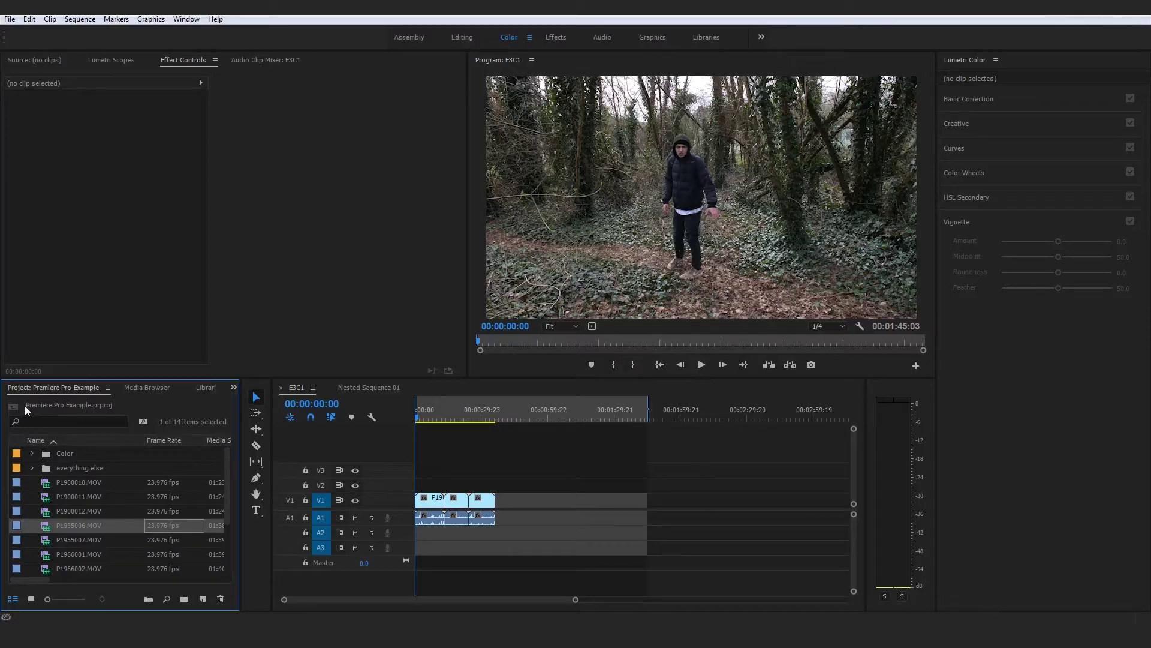
click(9, 19)
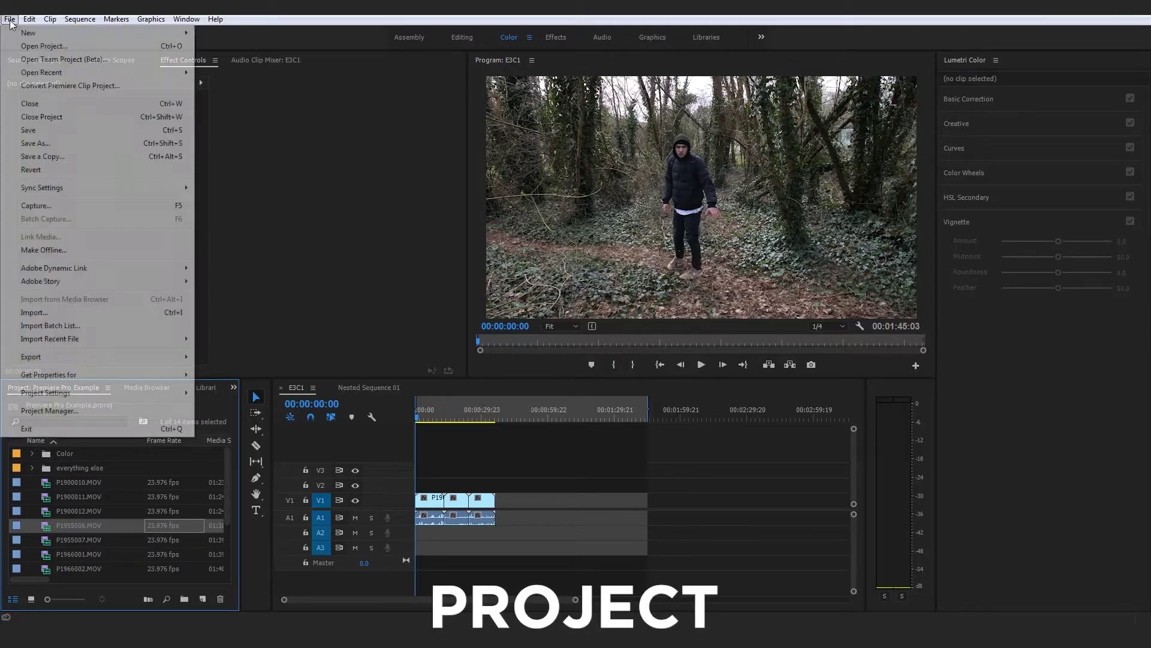
mouse_move(23, 33)
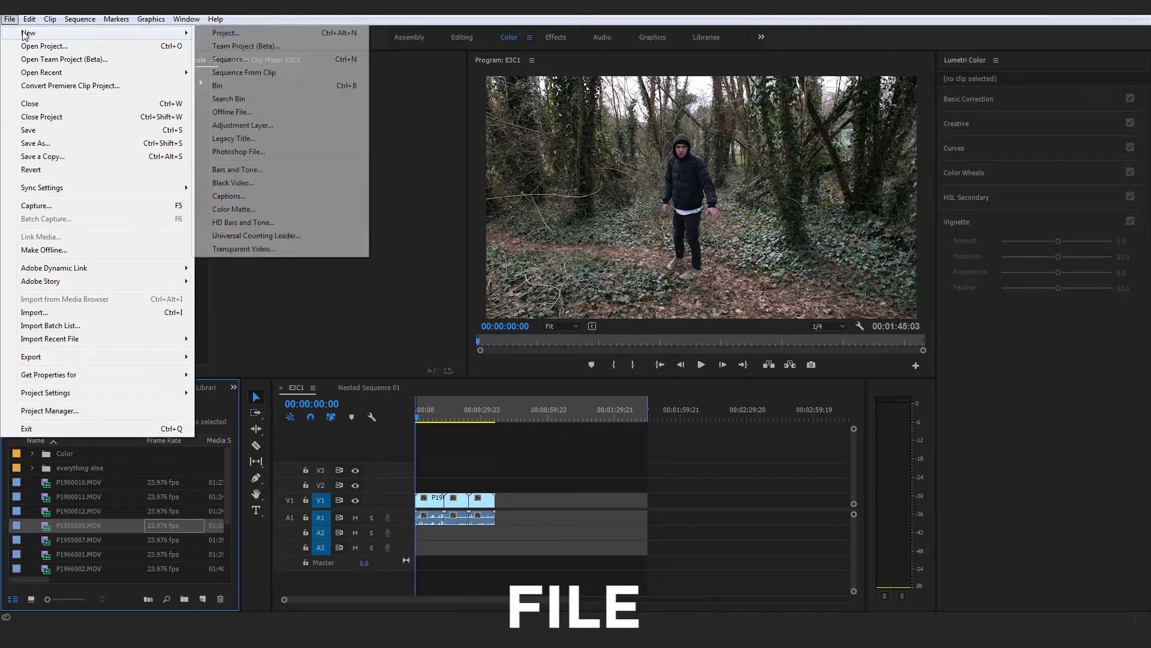
click(275, 127)
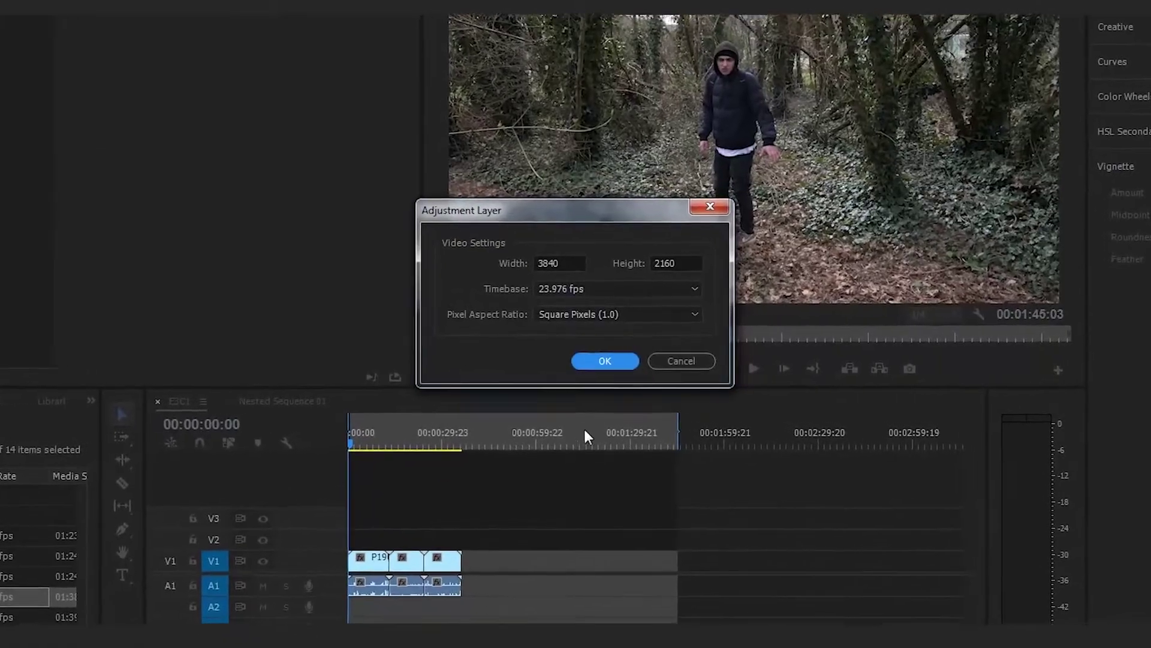
click(604, 360)
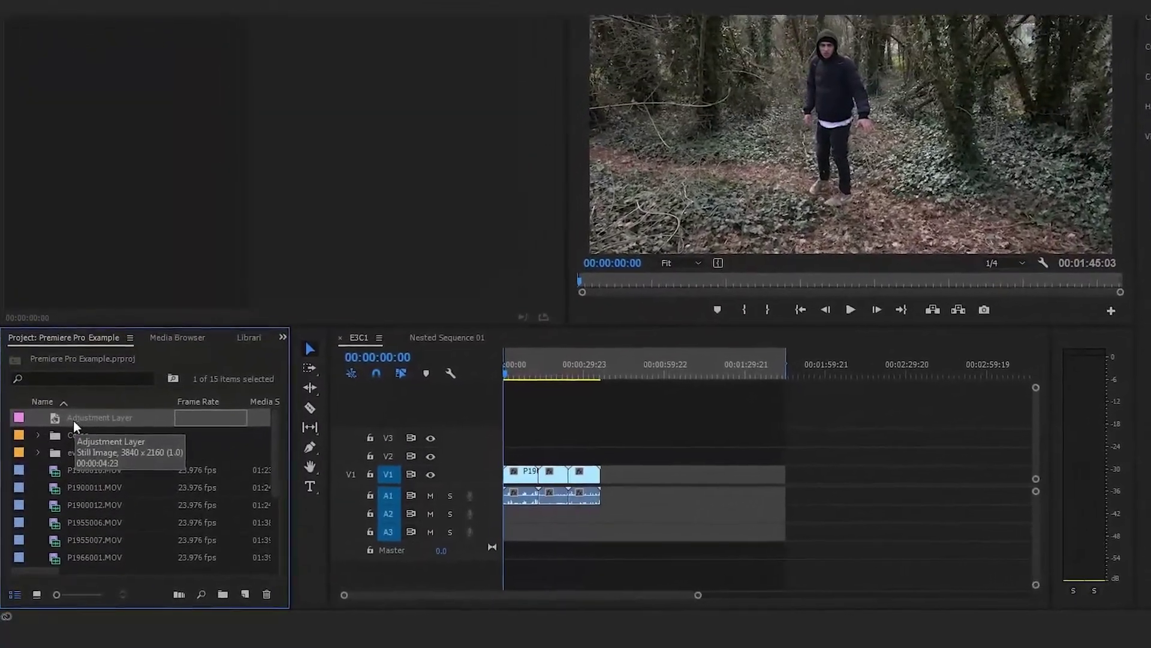
Drop the adjustment layer onto V2 and stretch its right edge across all three forest clips
drag(73, 419, 687, 429)
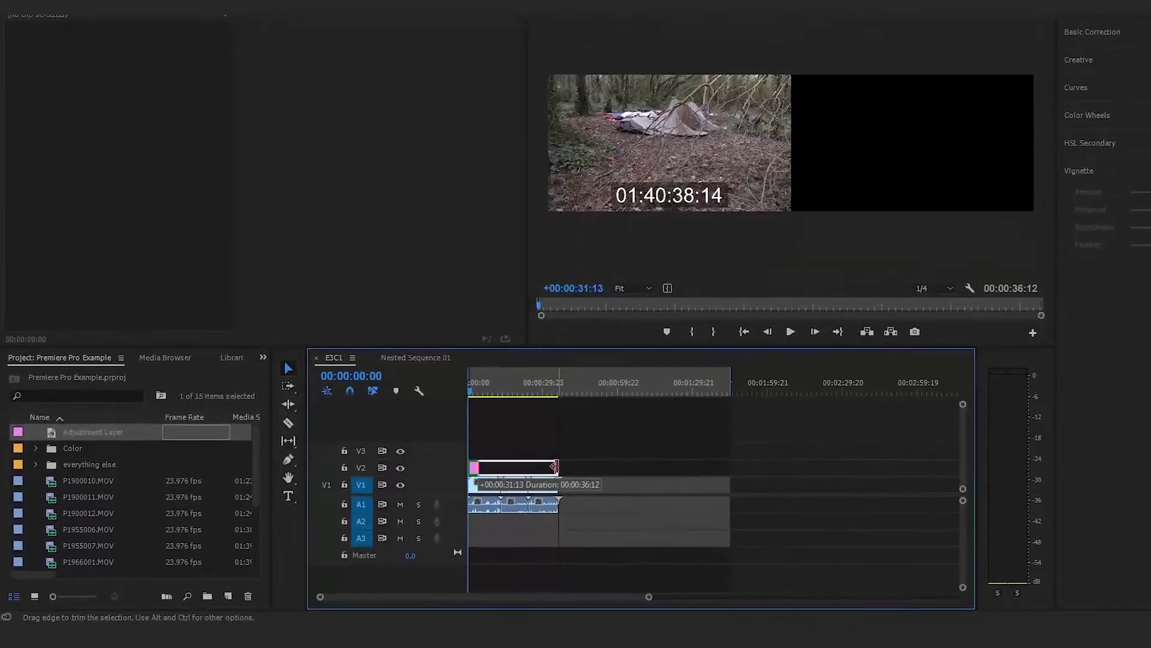
drag(555, 467, 556, 467)
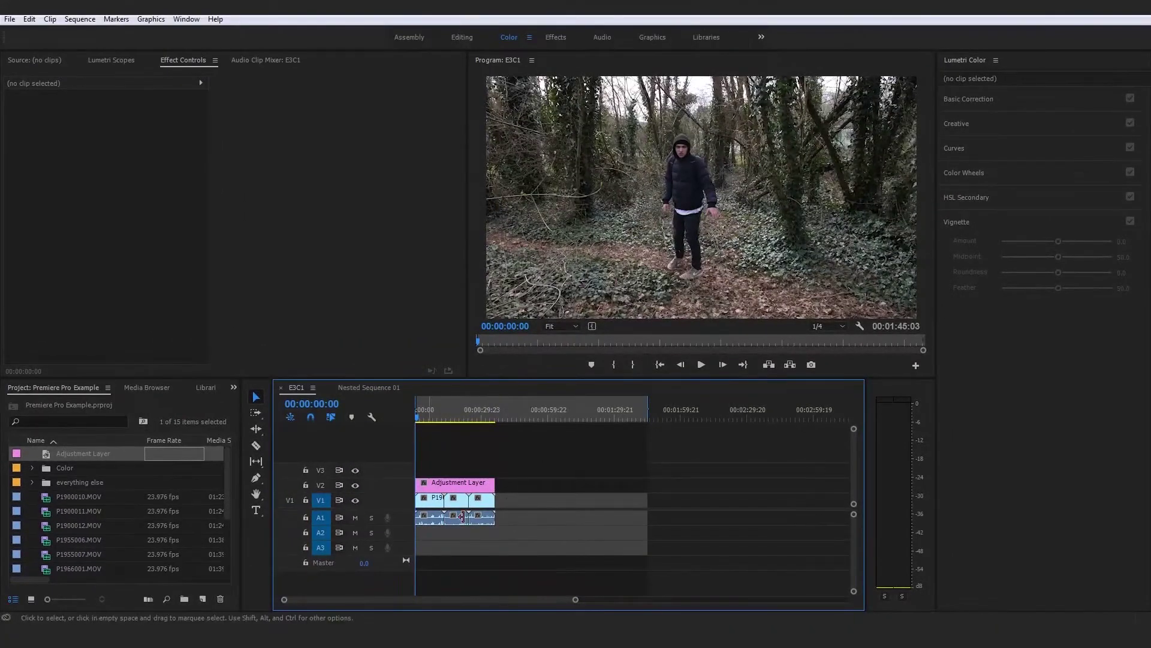
mouse_move(575, 600)
mouse_down()
mouse_move(650, 599)
mouse_move(554, 603)
mouse_up()
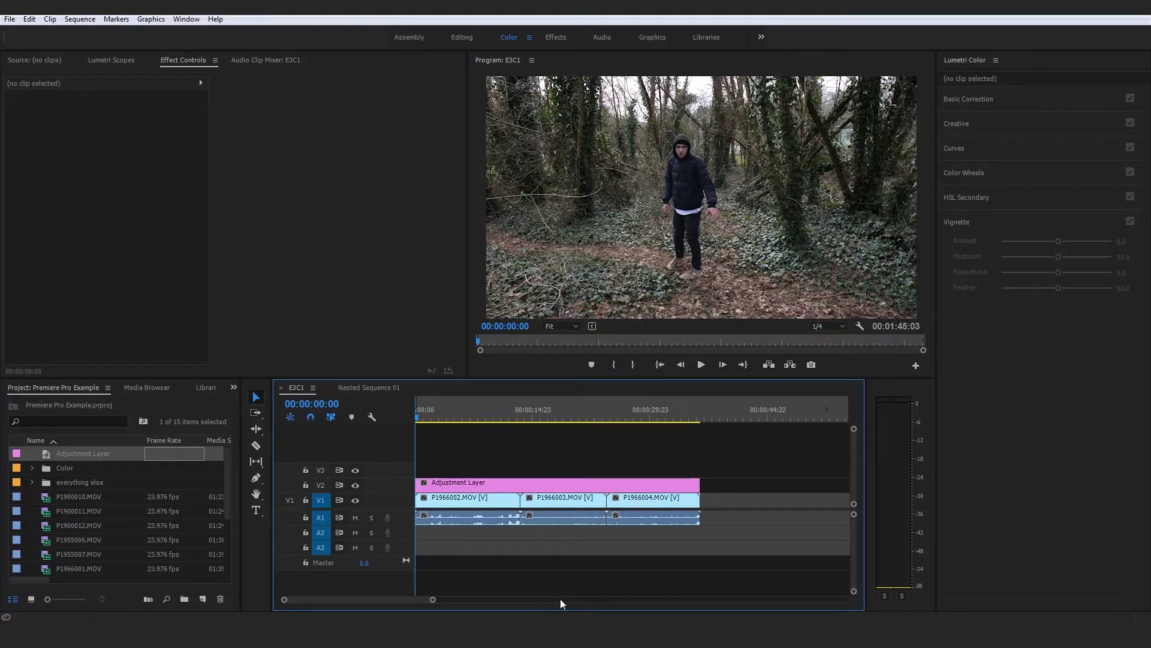
drag(432, 604, 485, 603)
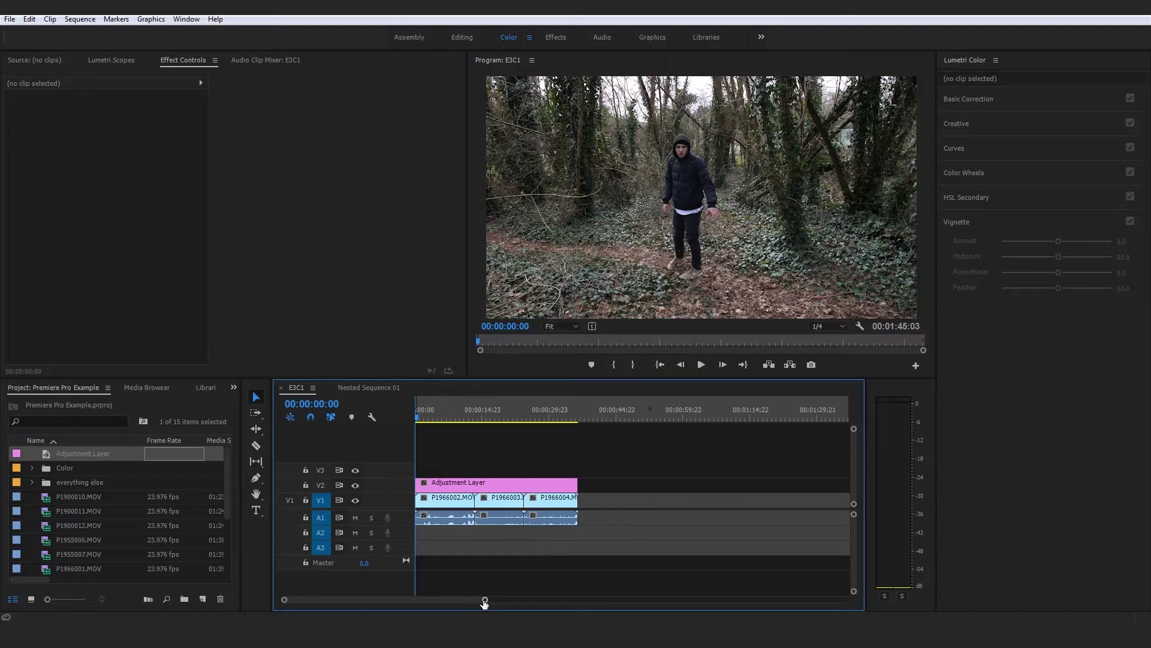
click(473, 481)
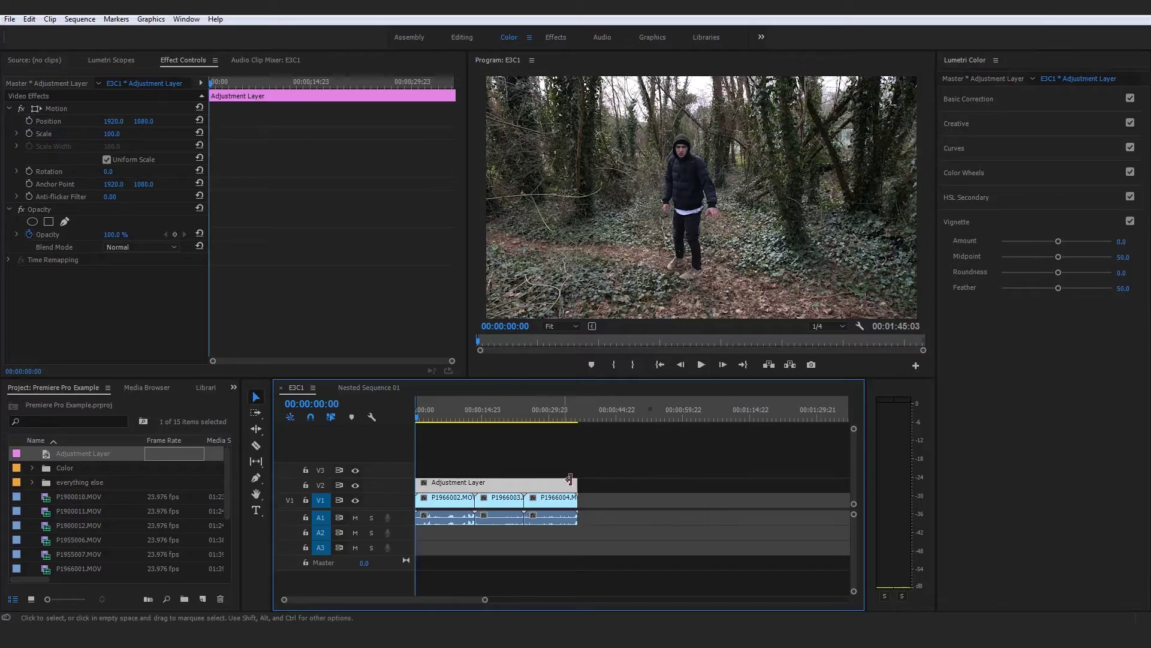
Load the Cinematic LUT .cube file from F: drive's TQ9 > EXAMPLE folder as the Creative look
click(1013, 124)
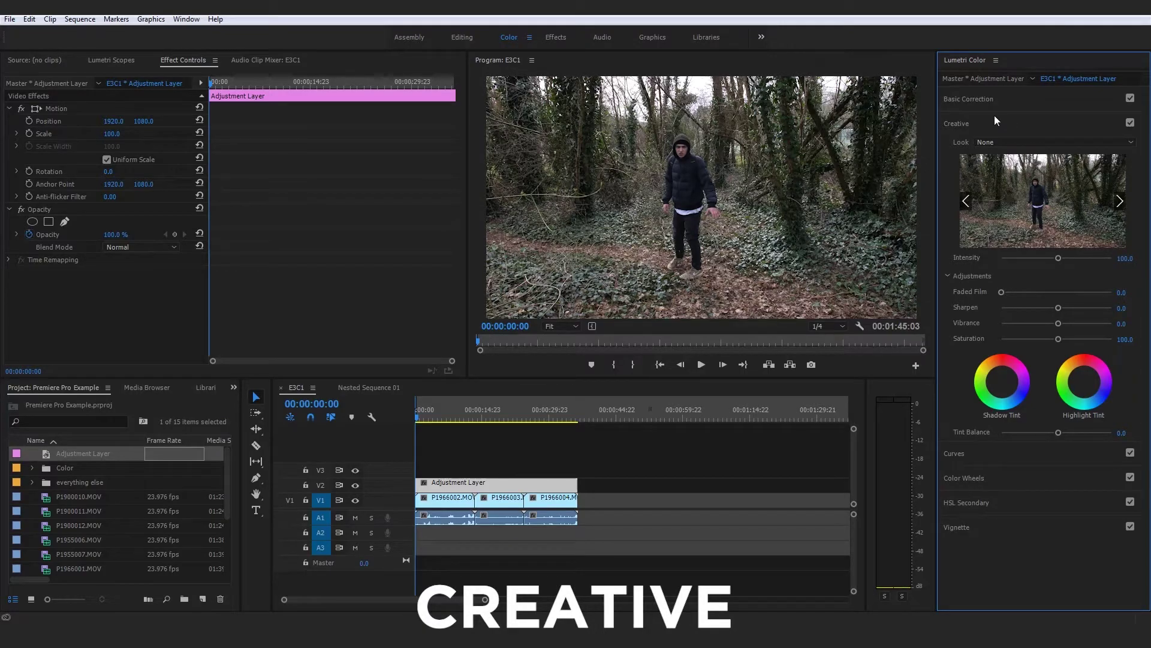
click(999, 143)
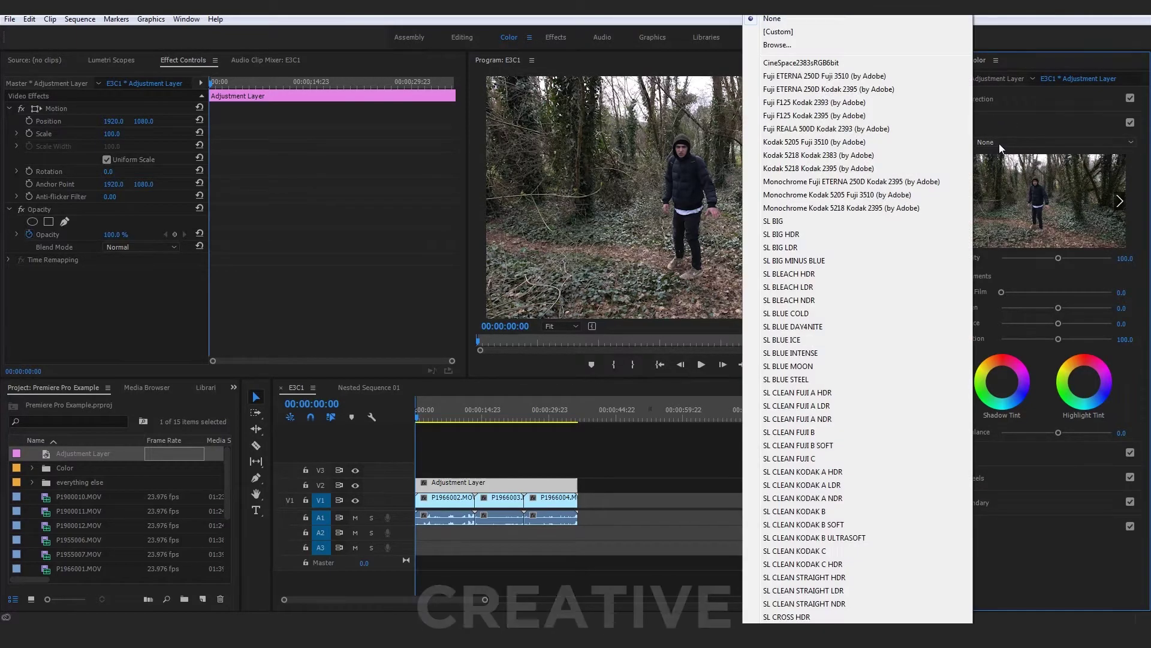
click(823, 43)
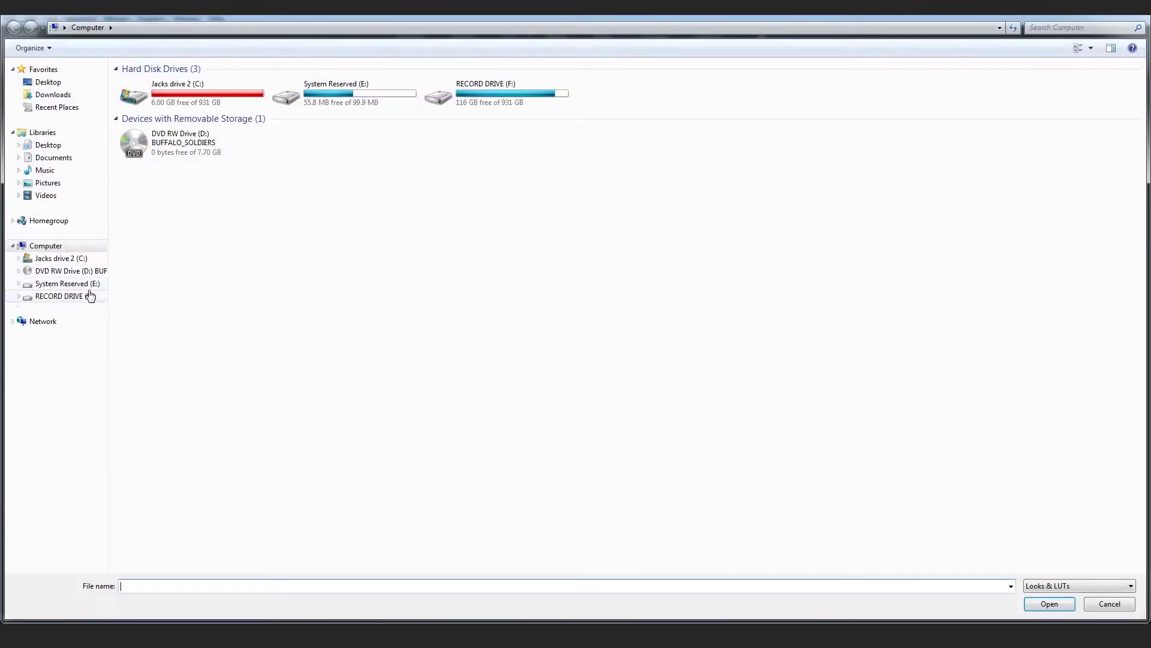
click(90, 300)
double_click(187, 284)
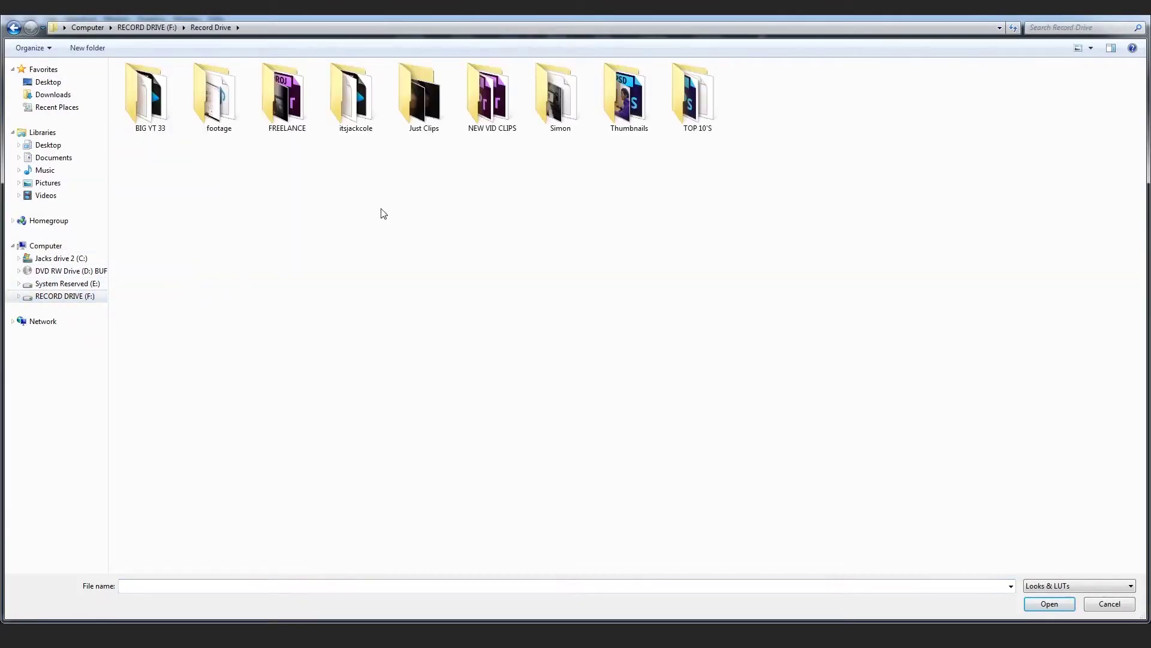
click(67, 293)
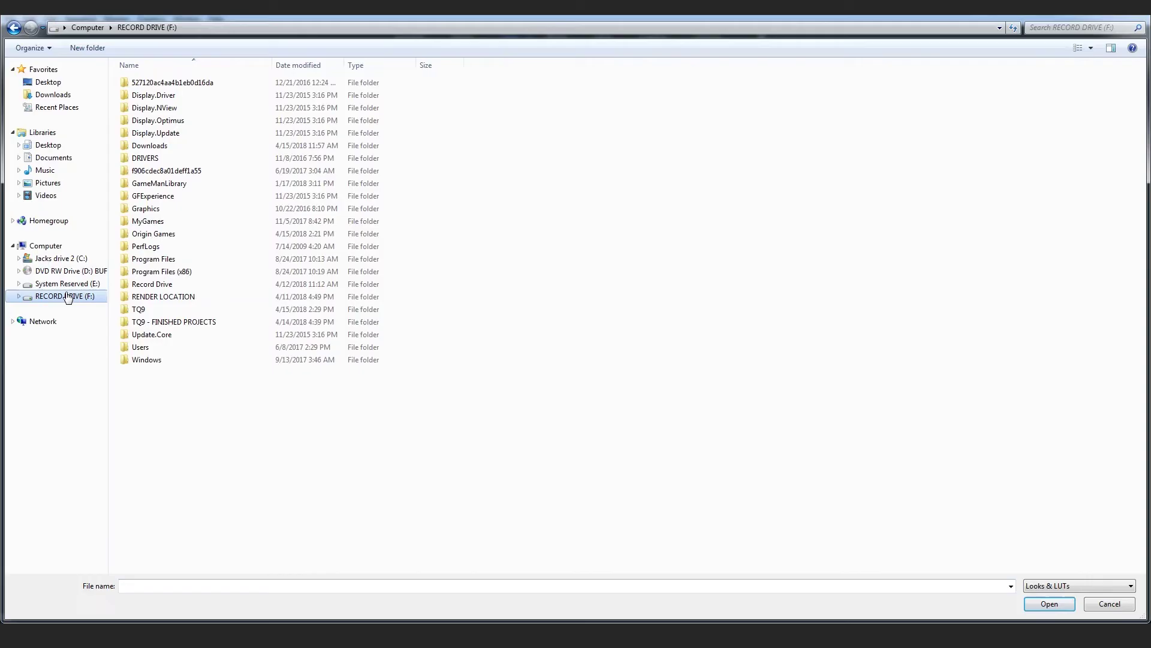
double_click(160, 310)
double_click(417, 88)
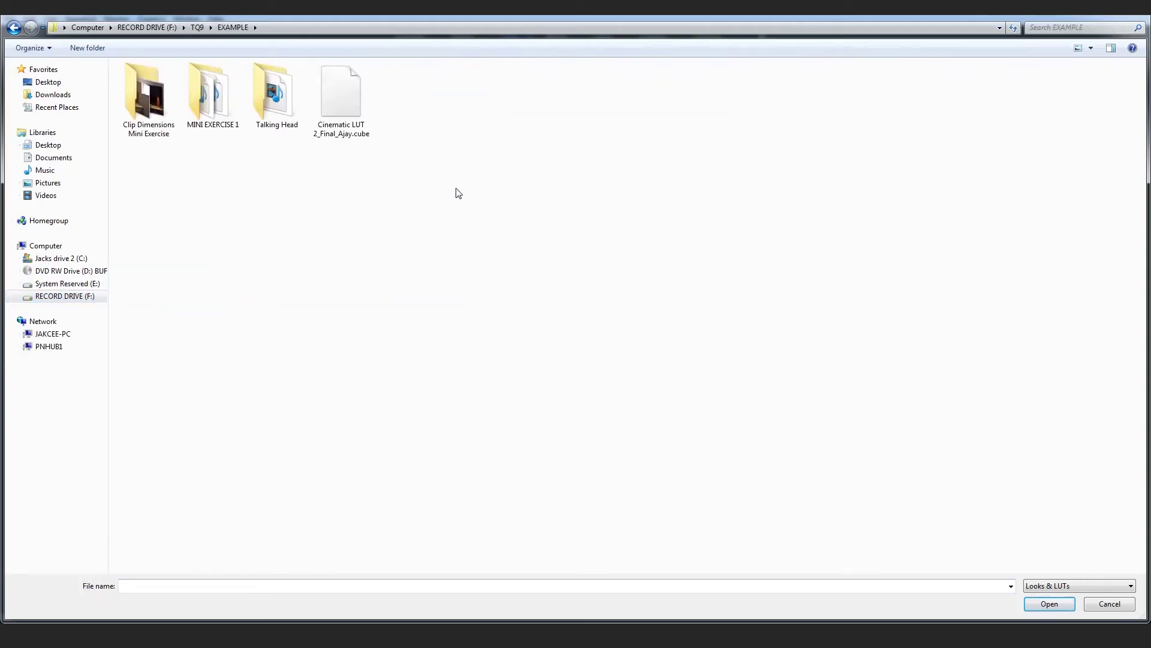
double_click(360, 114)
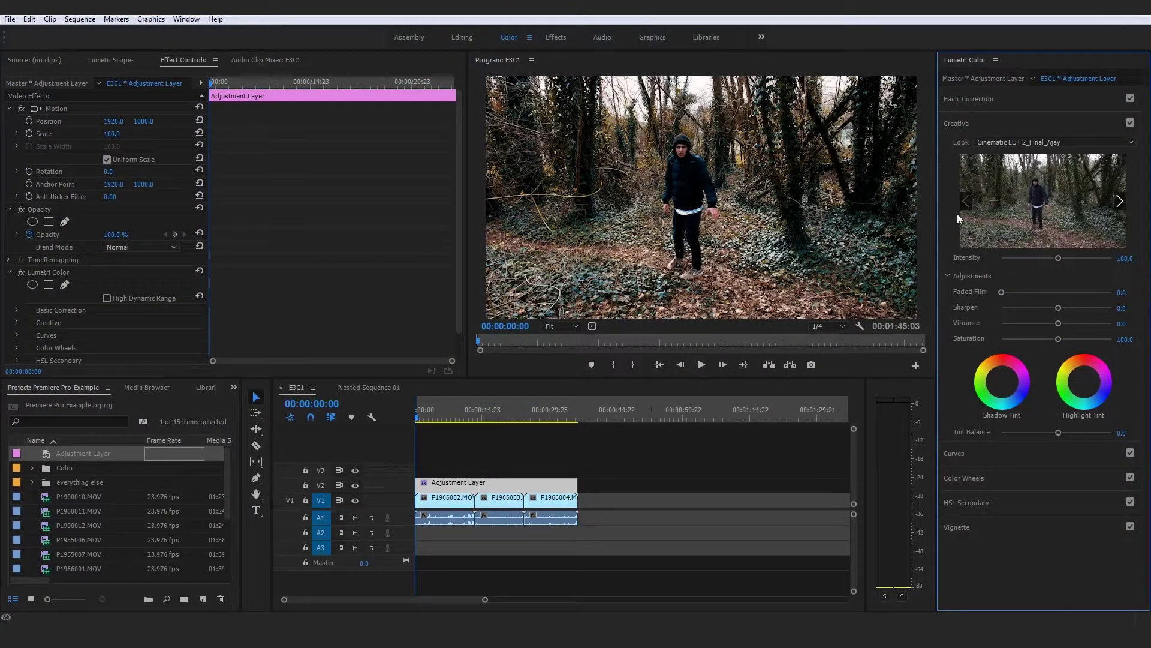
click(538, 451)
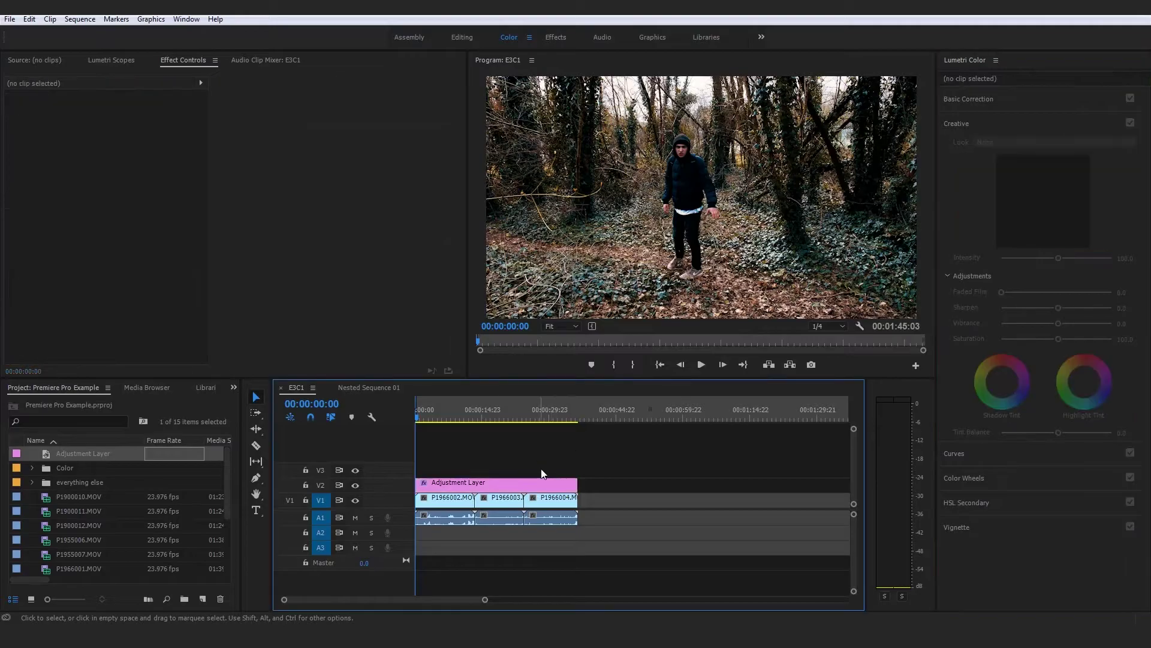
Select the adjustment layer and edit its Creative look Intensity value
click(532, 487)
click(1127, 257)
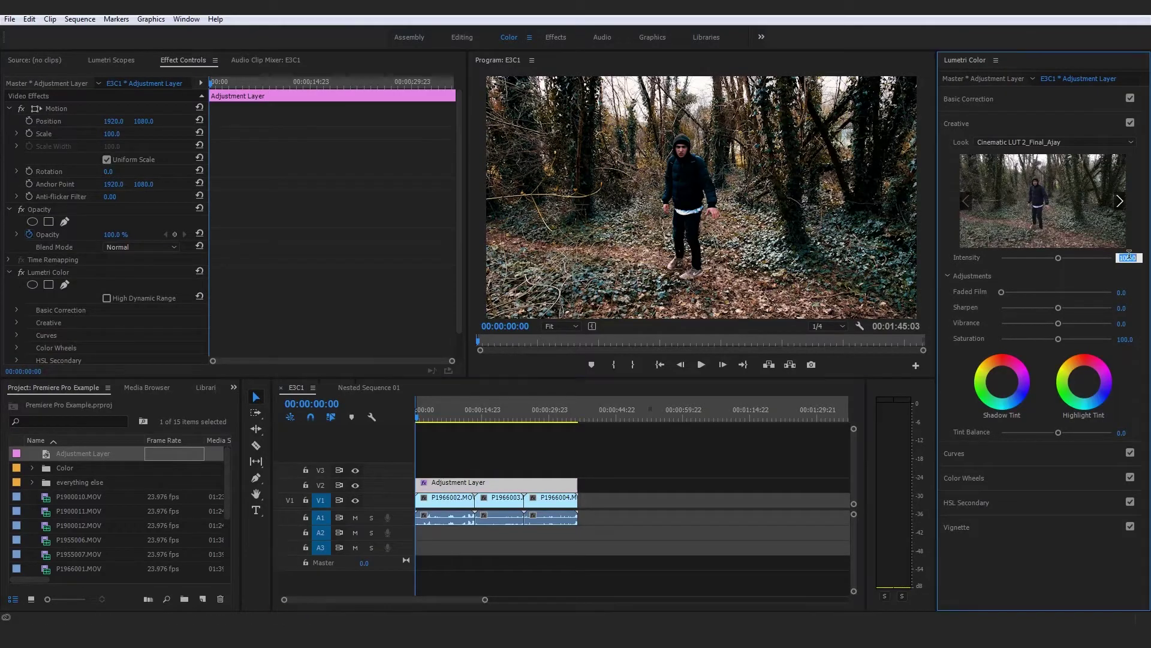
click(696, 432)
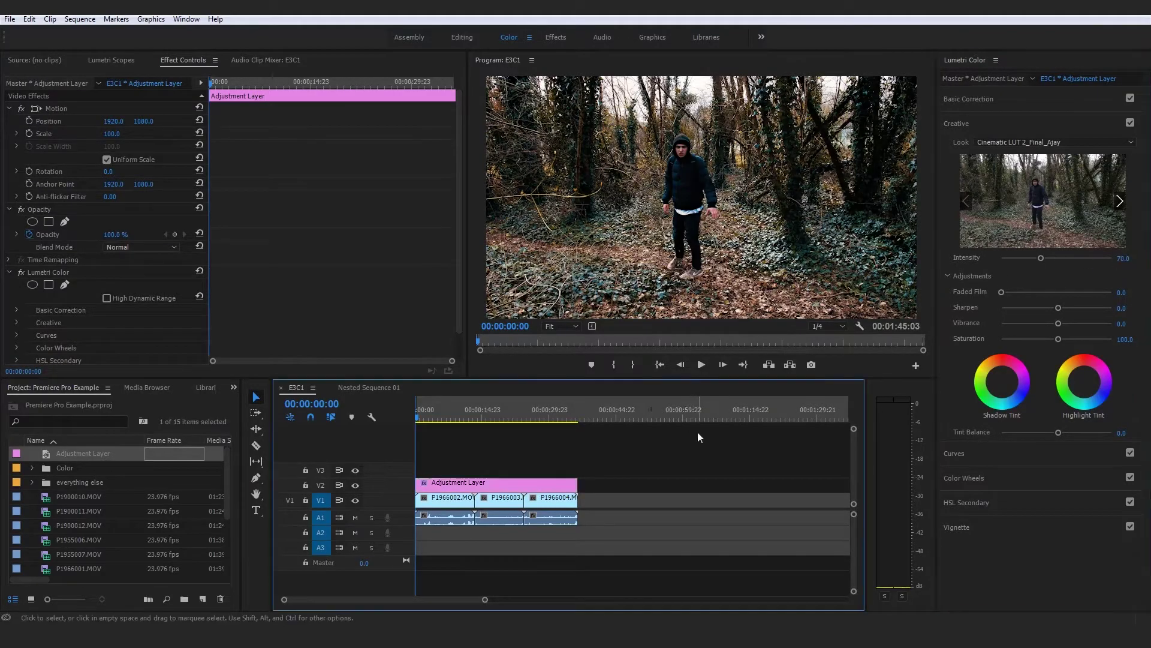
Play the sequence with A1 muted to preview the grade on the forest clips
key(space)
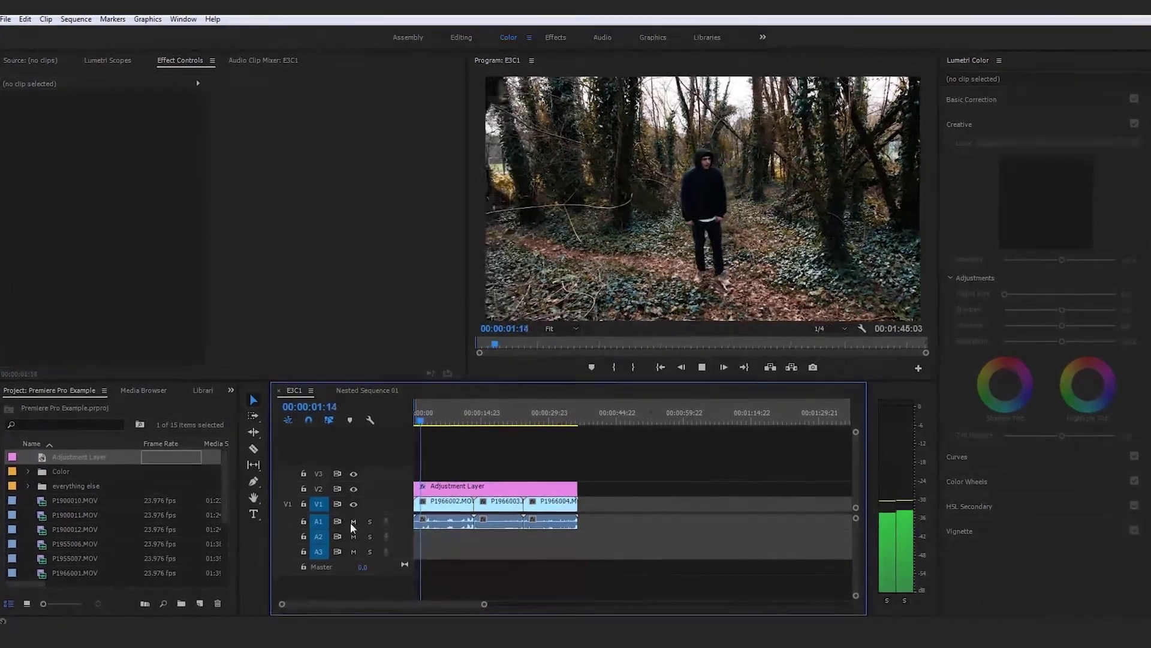
click(354, 520)
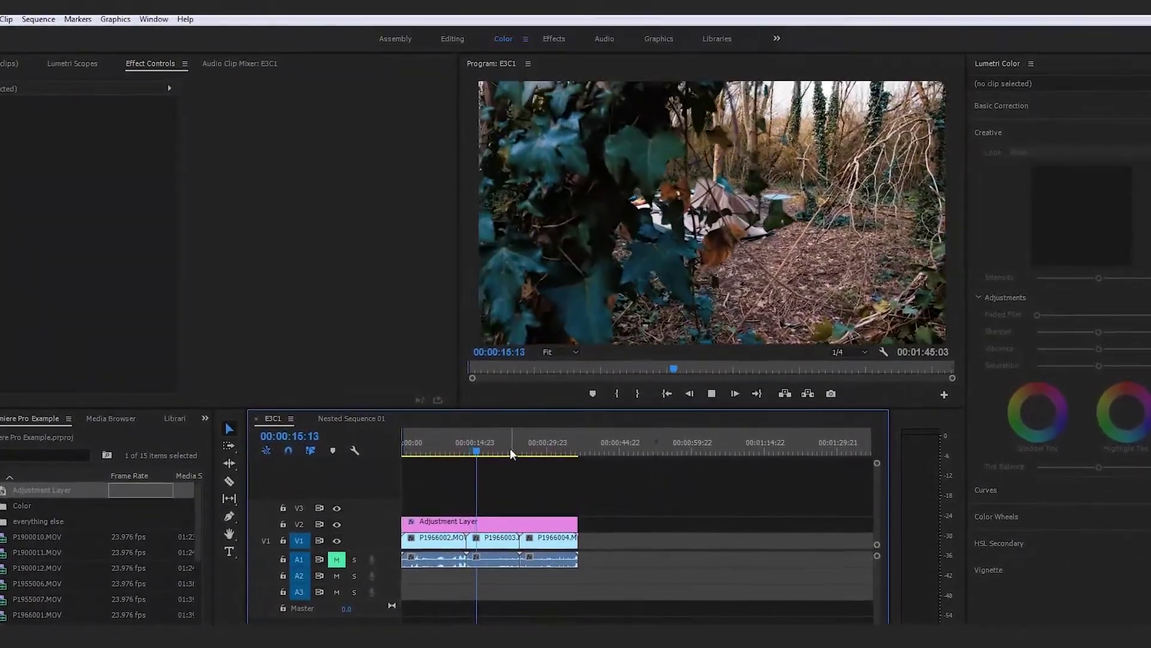
click(512, 449)
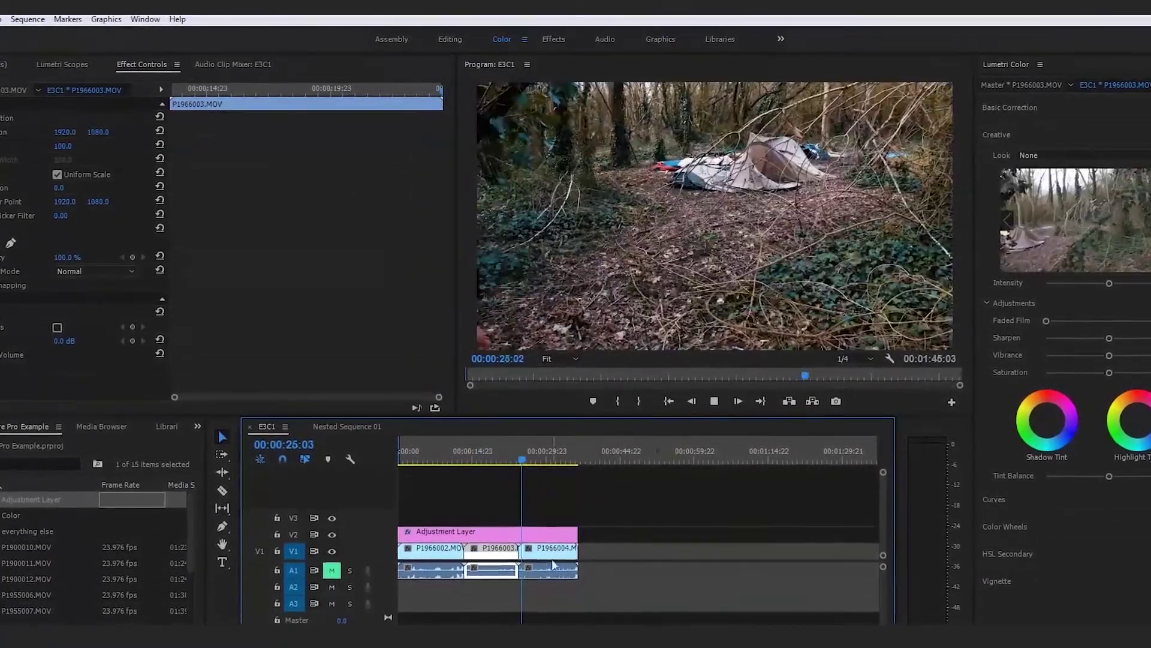
click(550, 560)
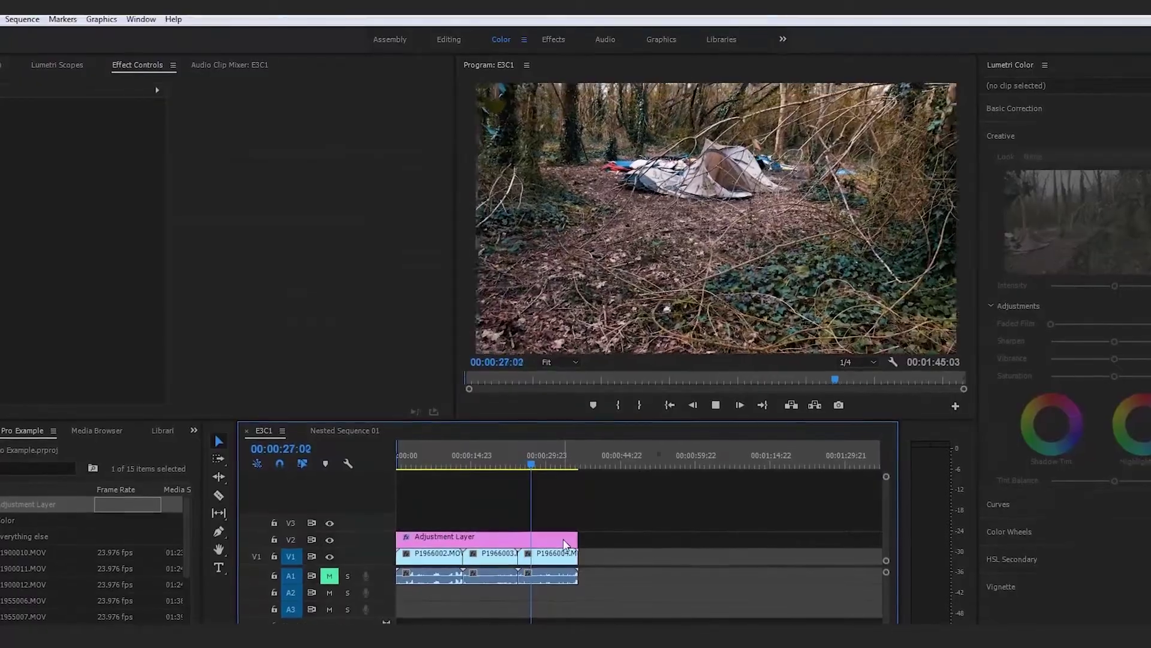
click(564, 539)
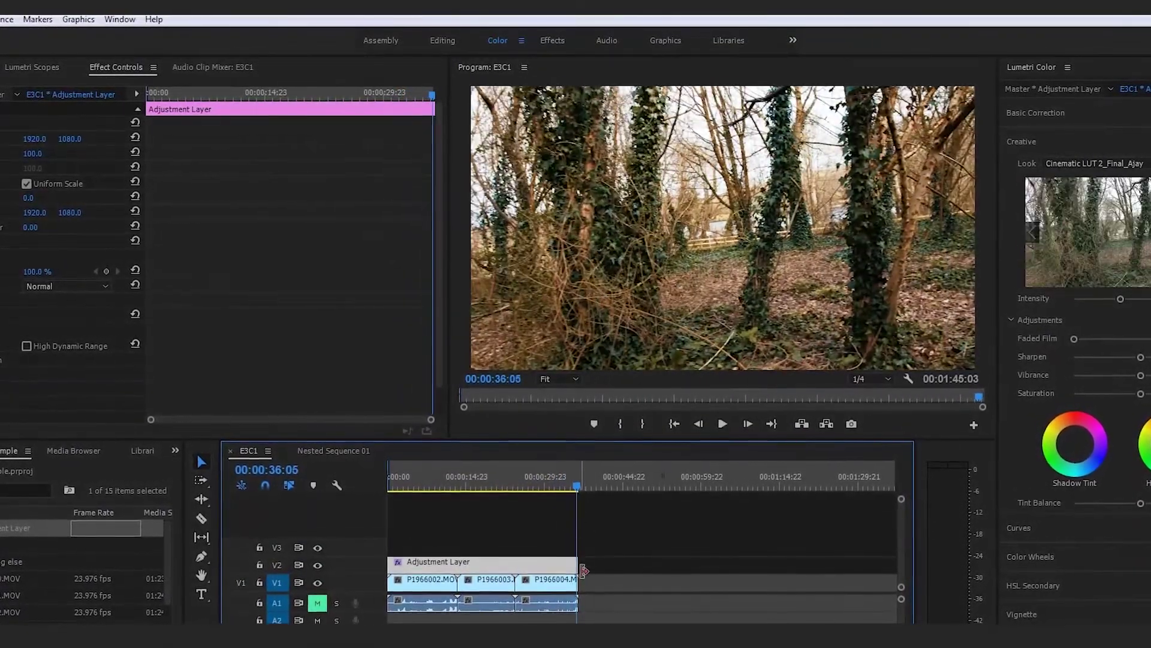
Razor-cut the adjustment layer at the third clip's start and remove the second piece
key(c)
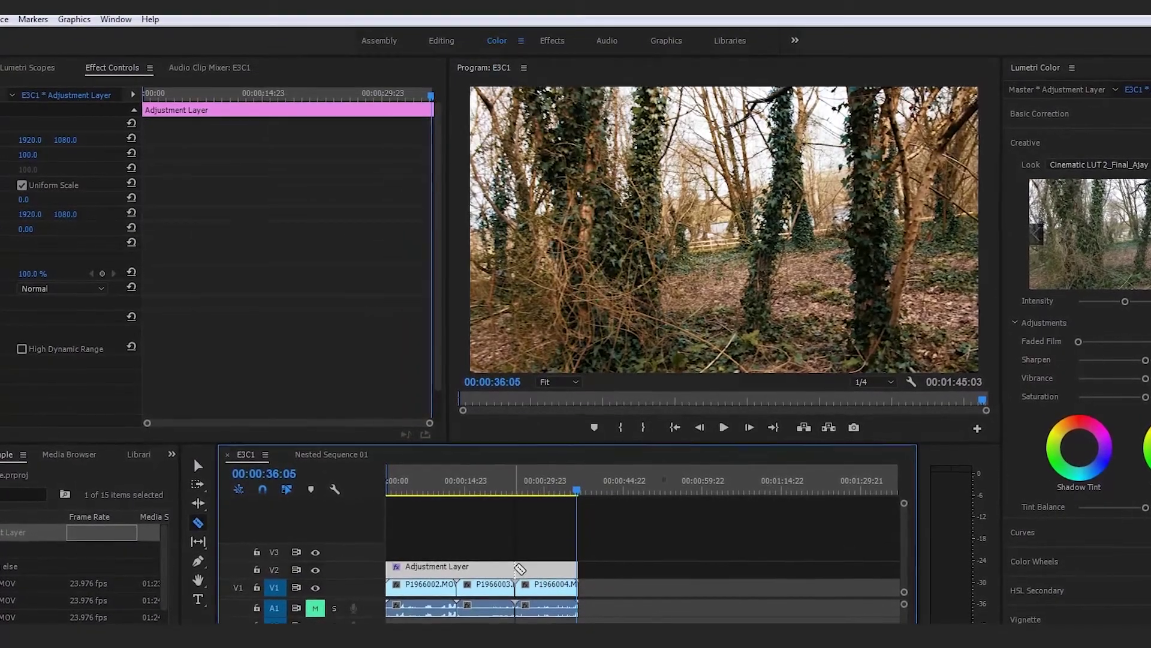
click(514, 566)
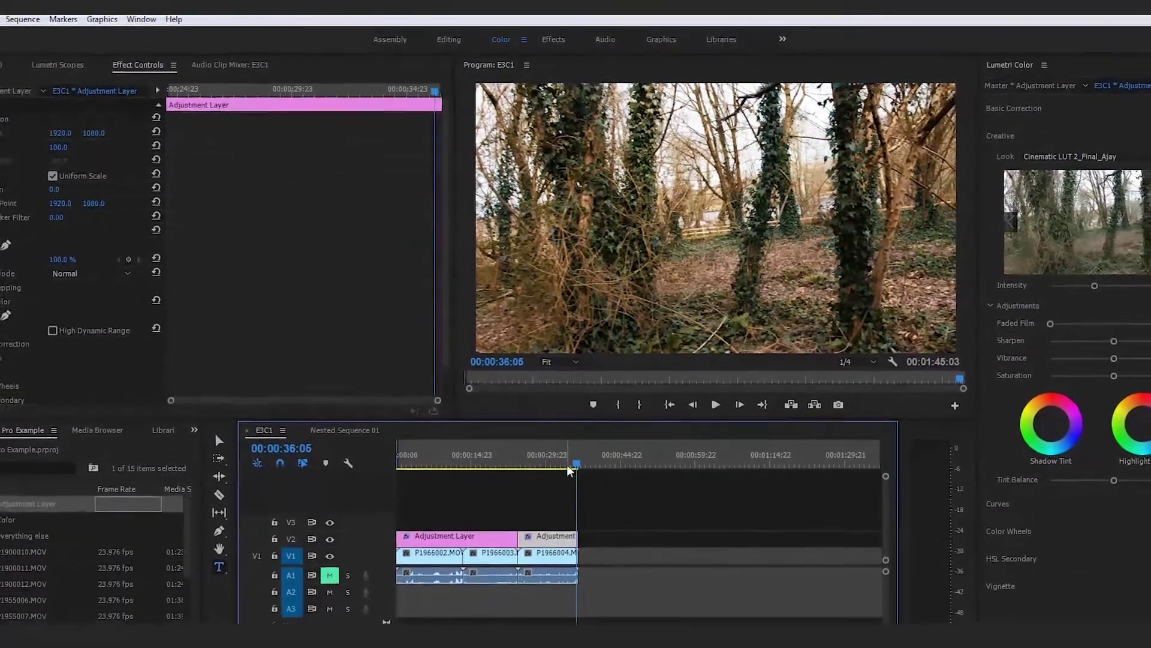
key(Delete)
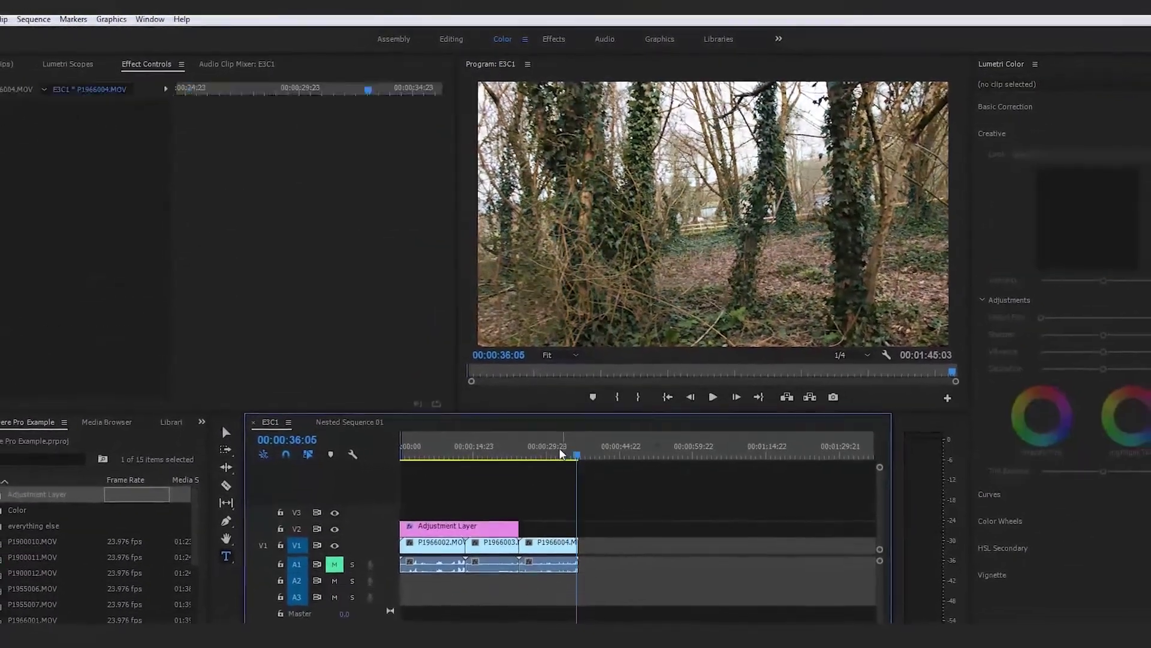
key(space)
click(606, 477)
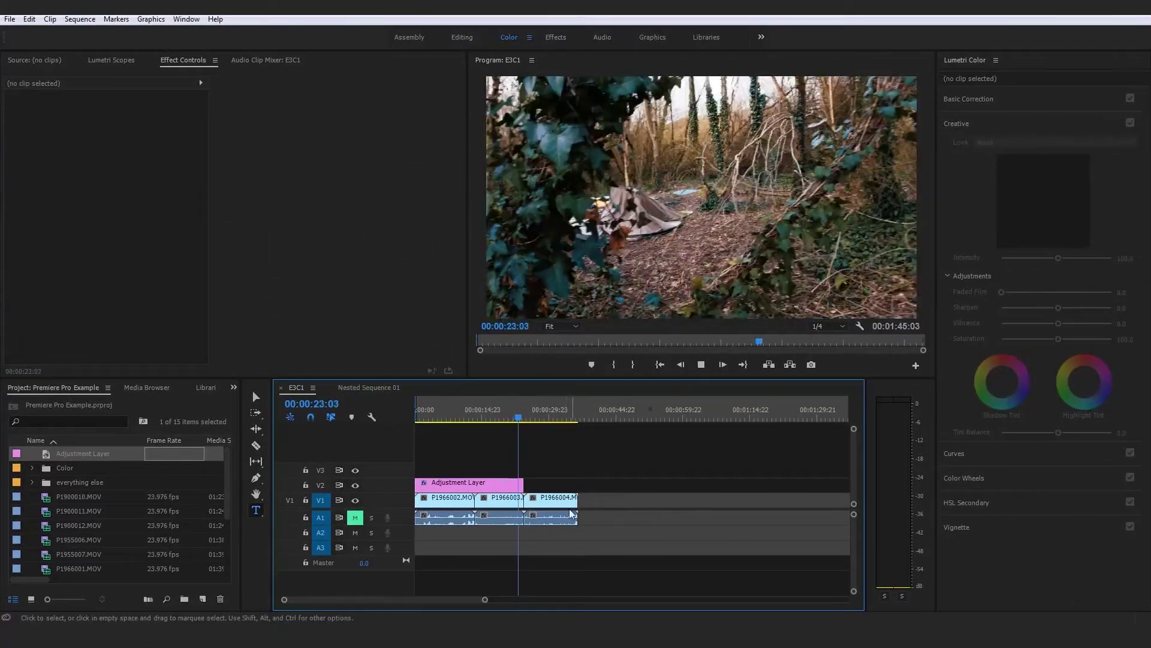
Stretch the adjustment layer back over all three clips and return playback to the start
click(501, 516)
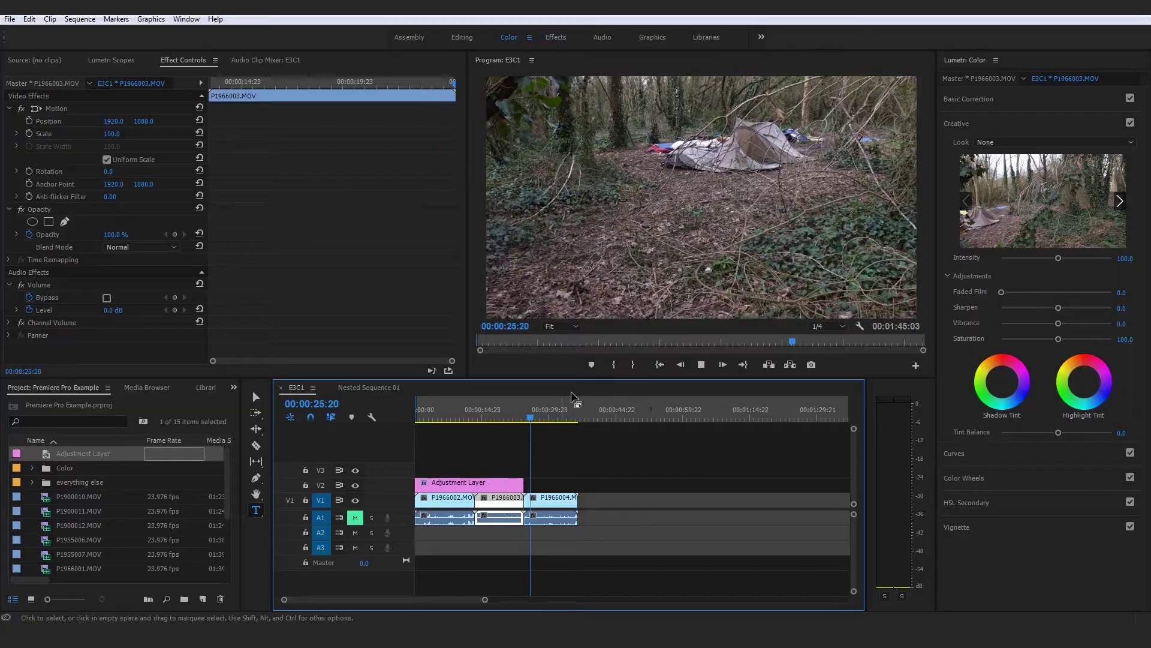
drag(524, 483, 578, 480)
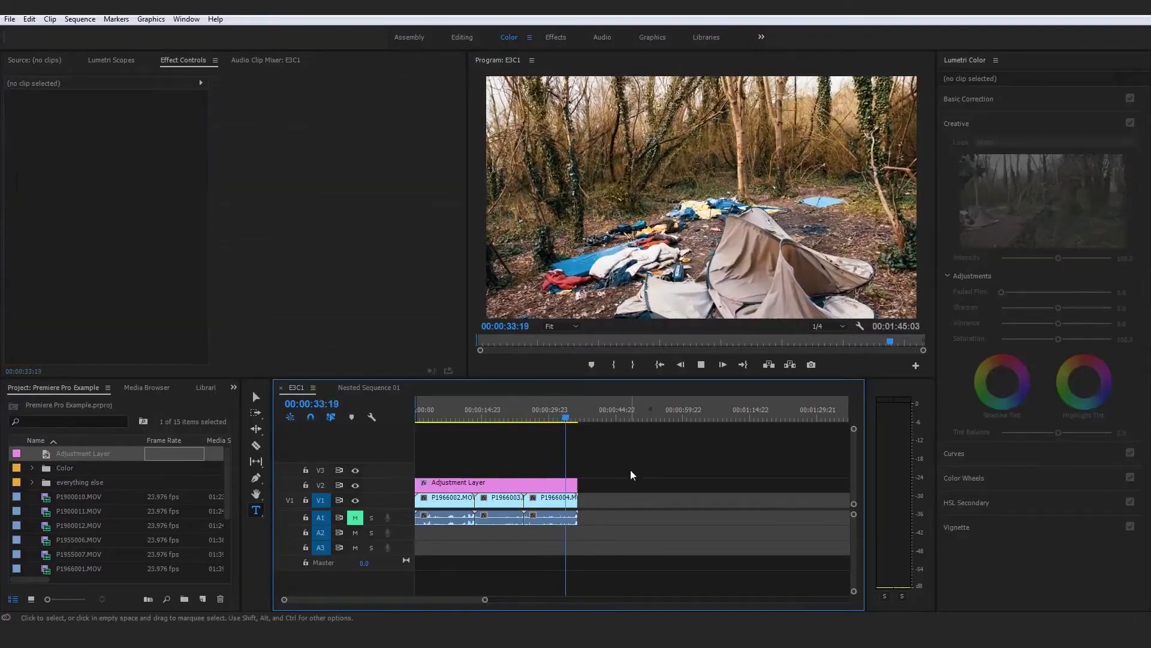
drag(570, 412, 397, 414)
click(572, 437)
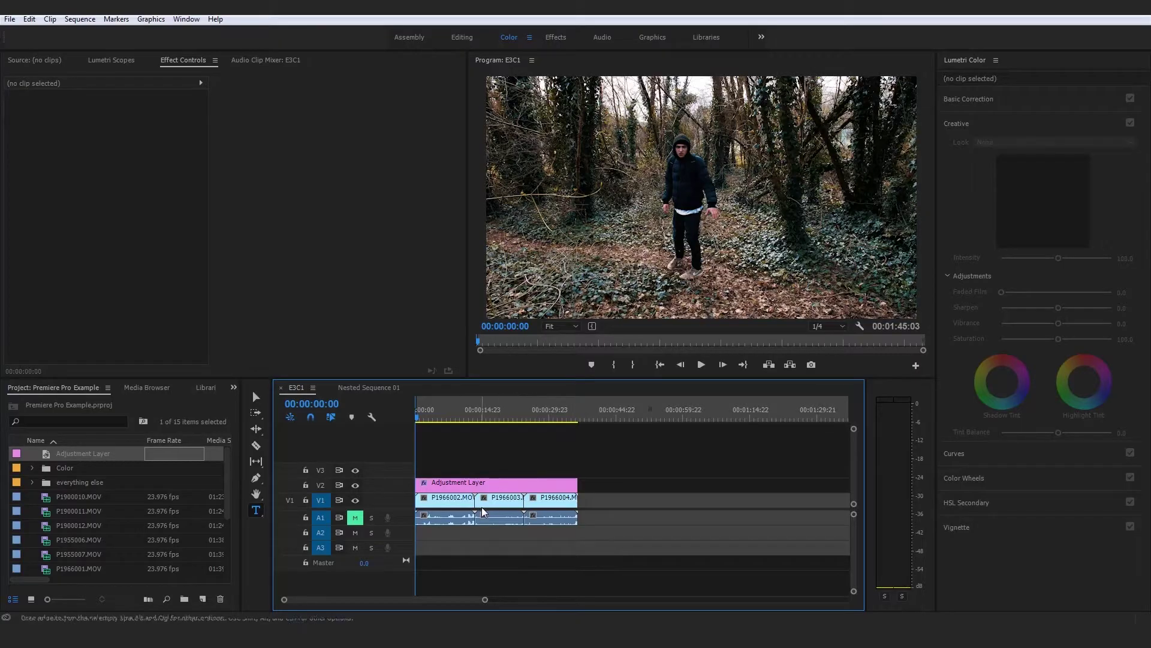
click(489, 483)
Copy the adjustment layer's Lumetri Color effect and paste it onto clip P1966002
click(61, 272)
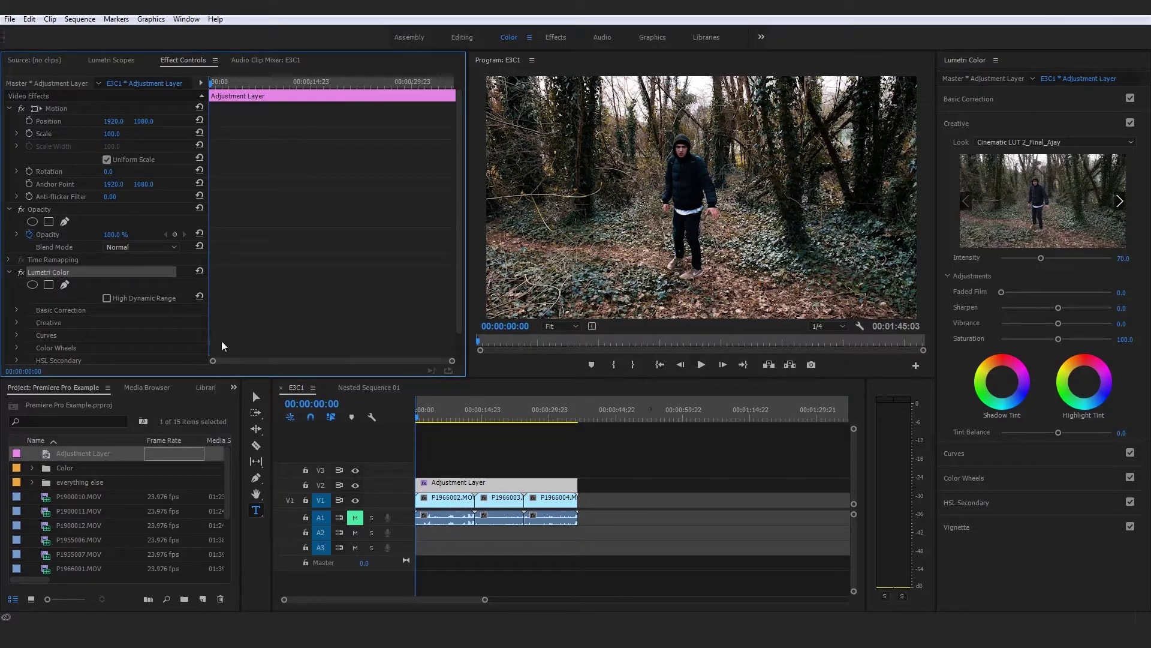
click(444, 498)
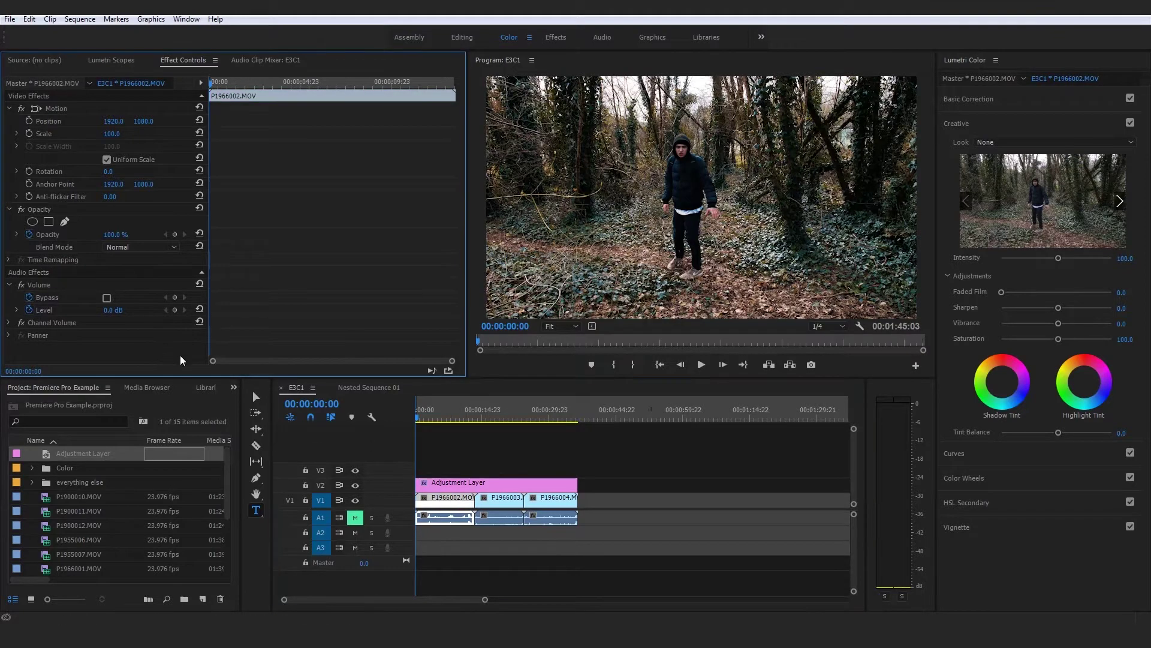
click(489, 483)
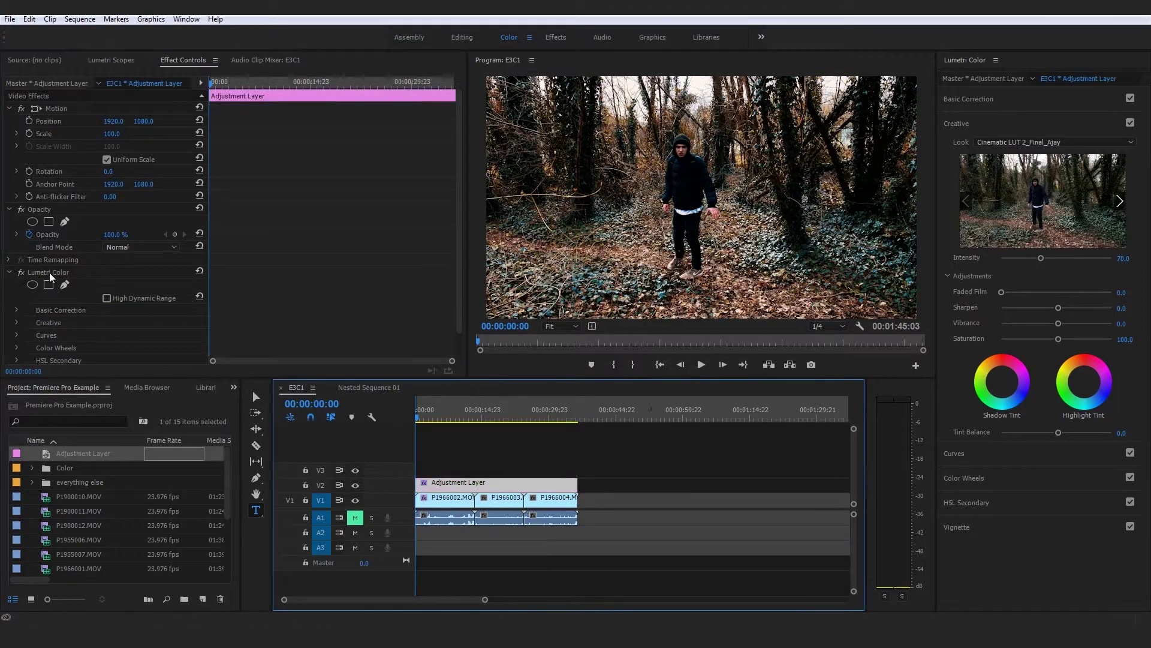
click(665, 467)
click(463, 499)
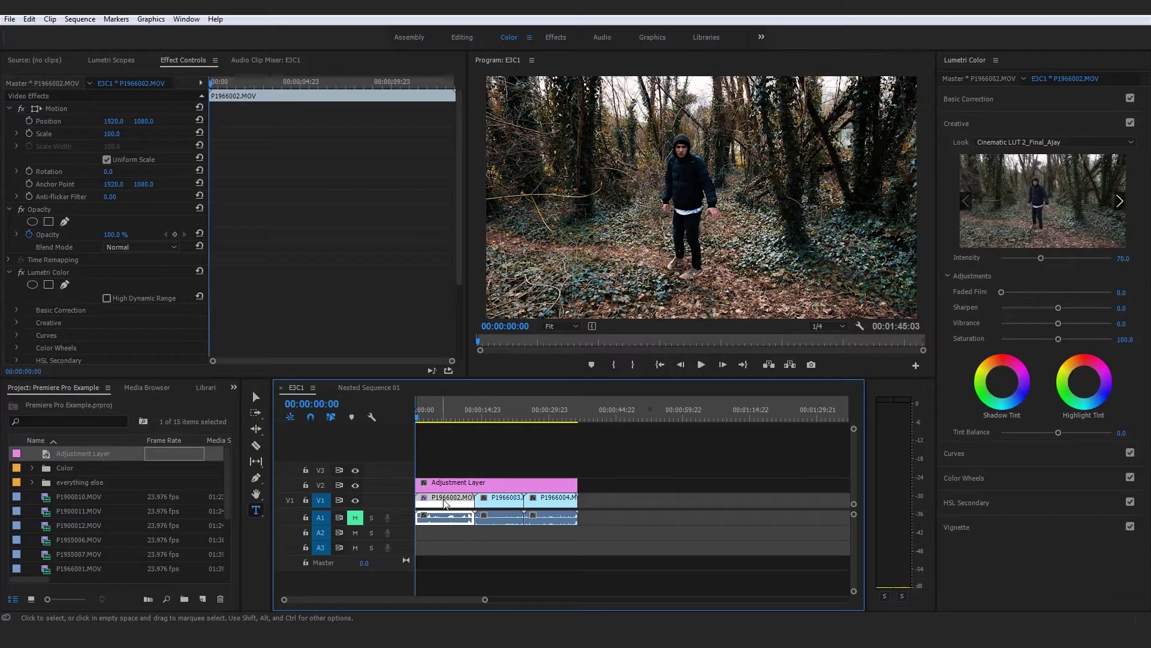
Paste the copied grade onto clips P1966003 and P1966004, then reselect the adjustment layer
click(59, 271)
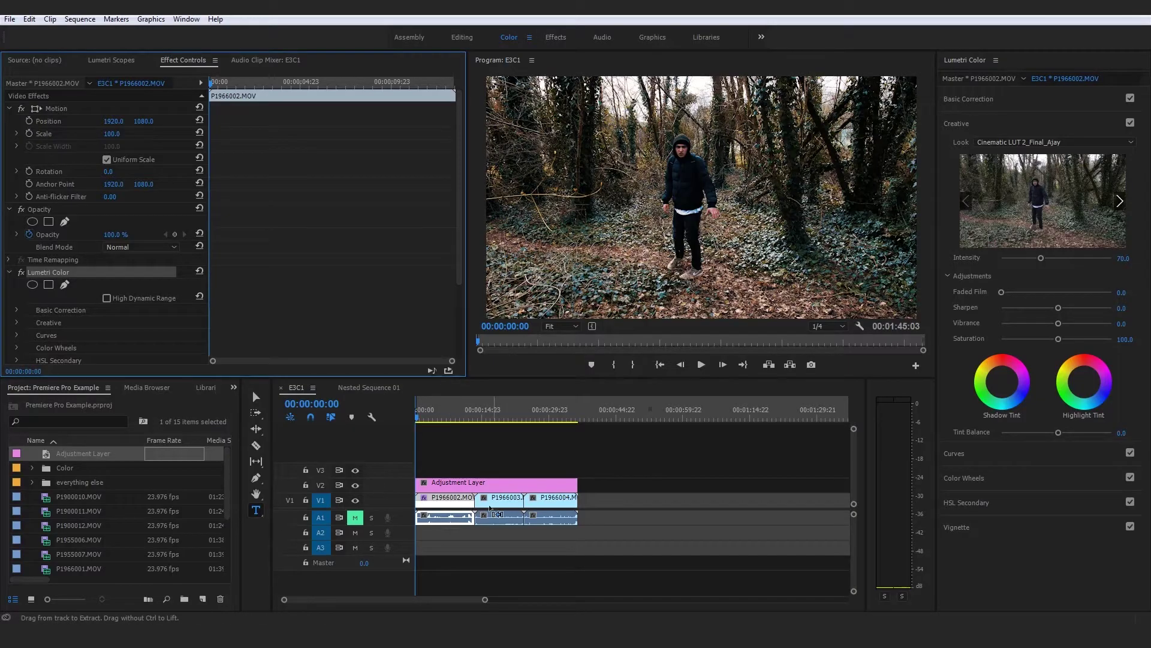
click(495, 514)
click(558, 499)
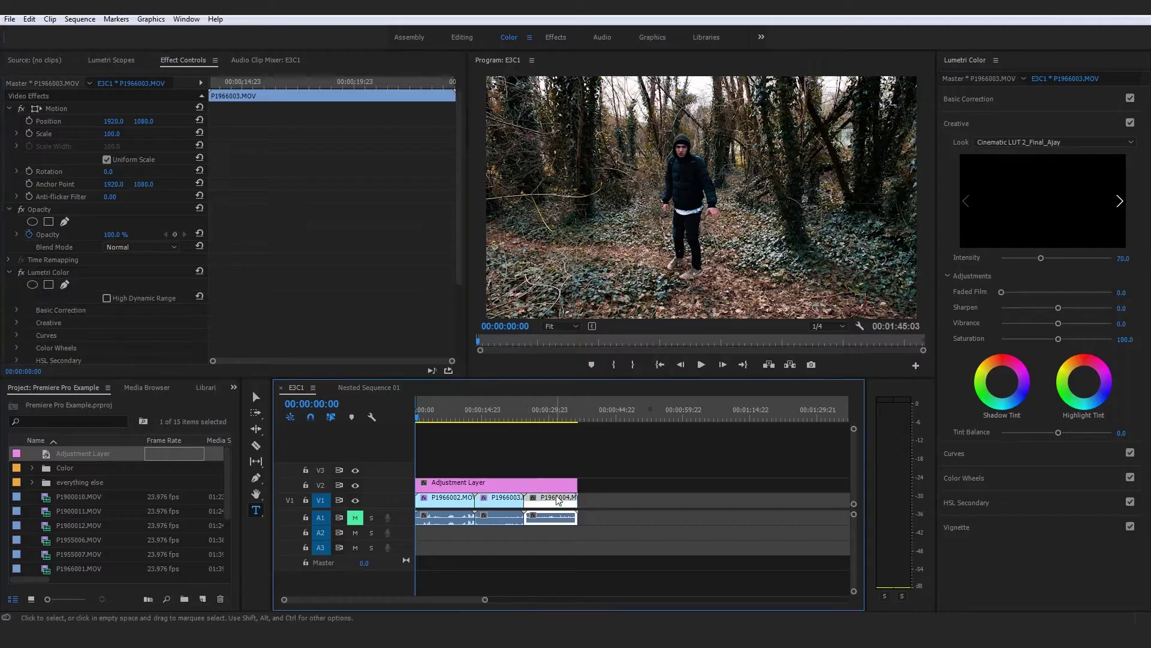
click(486, 482)
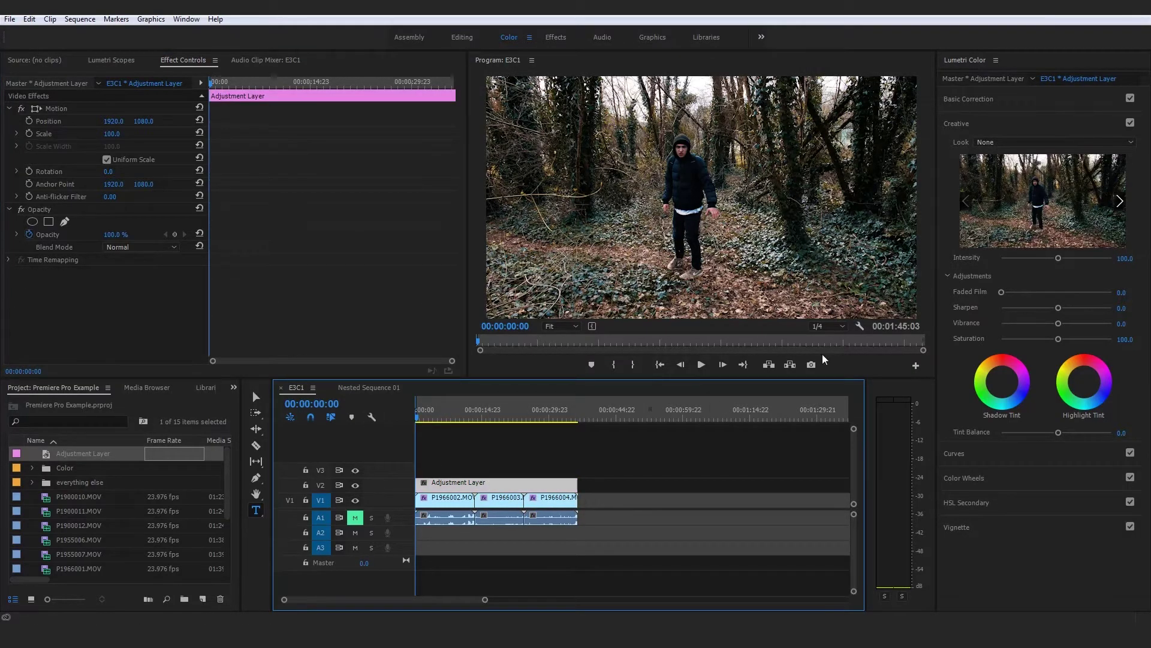
click(1013, 103)
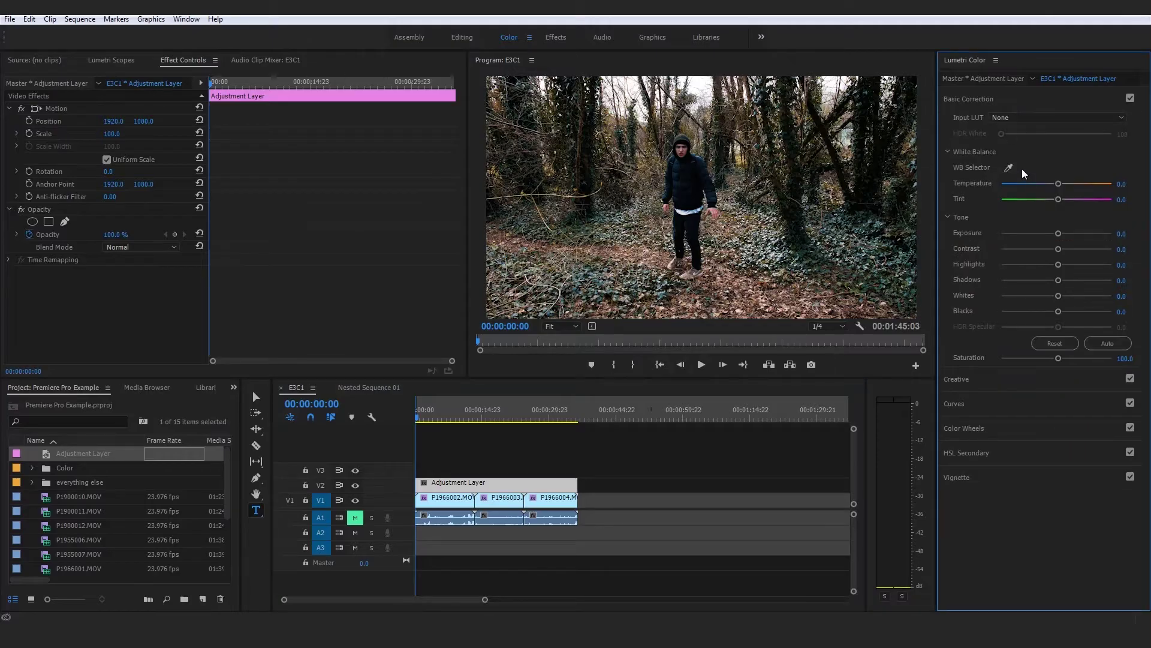
Drag the adjustment layer's Temperature slider to -56.0 for a cooler tone
drag(1059, 186, 1034, 187)
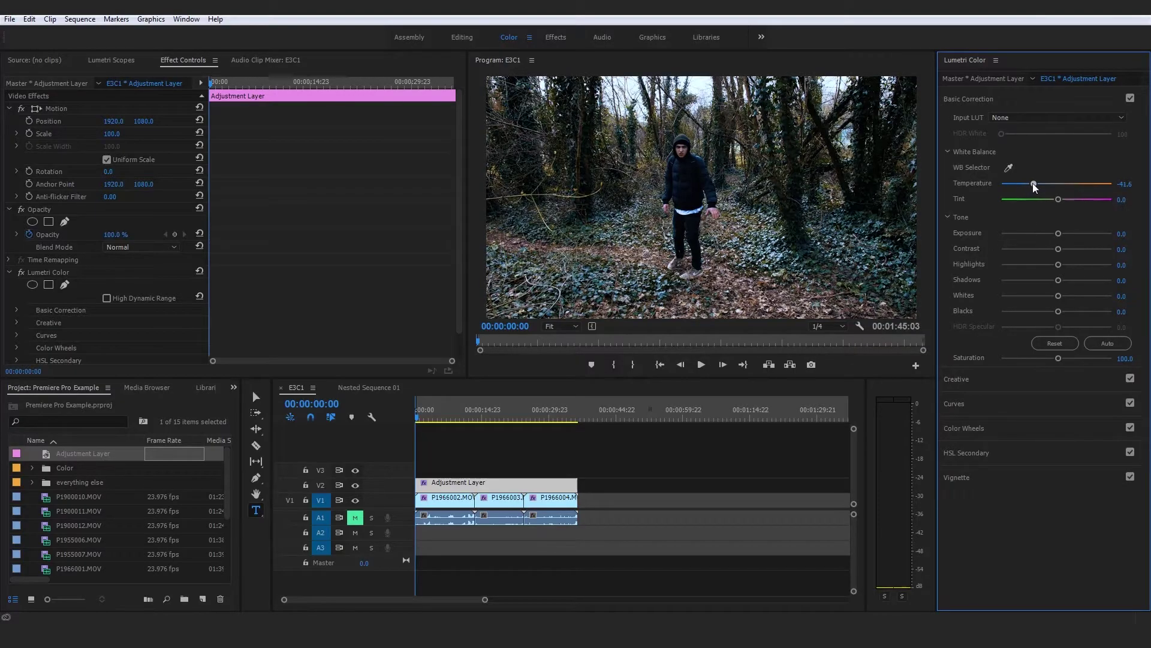
click(712, 466)
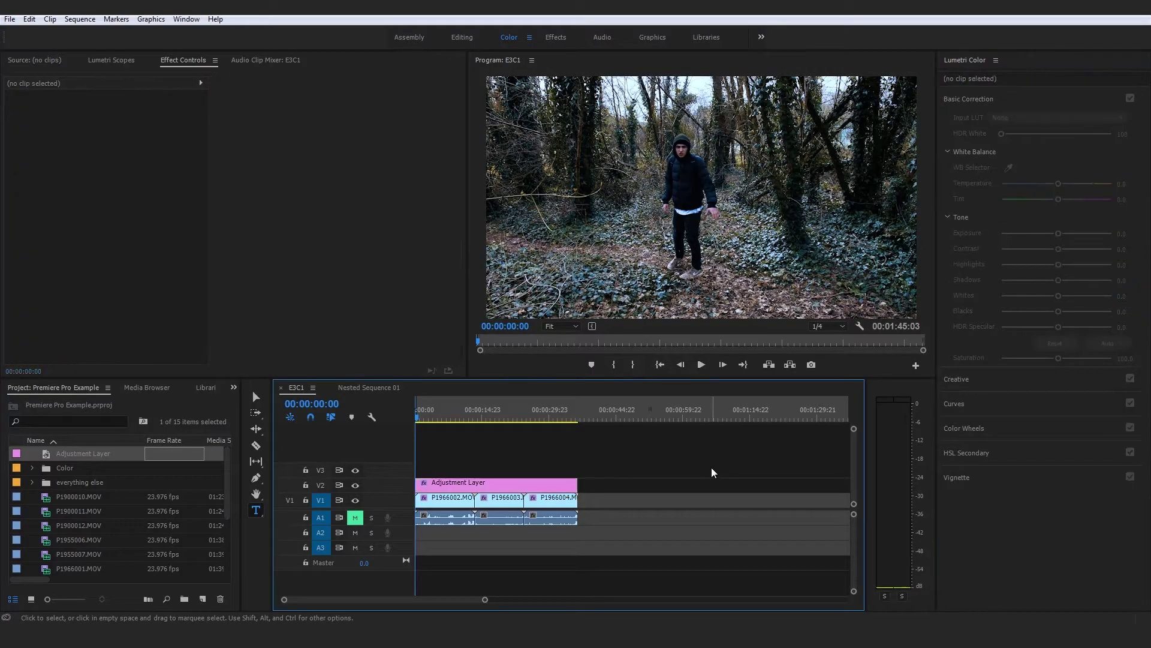
click(463, 411)
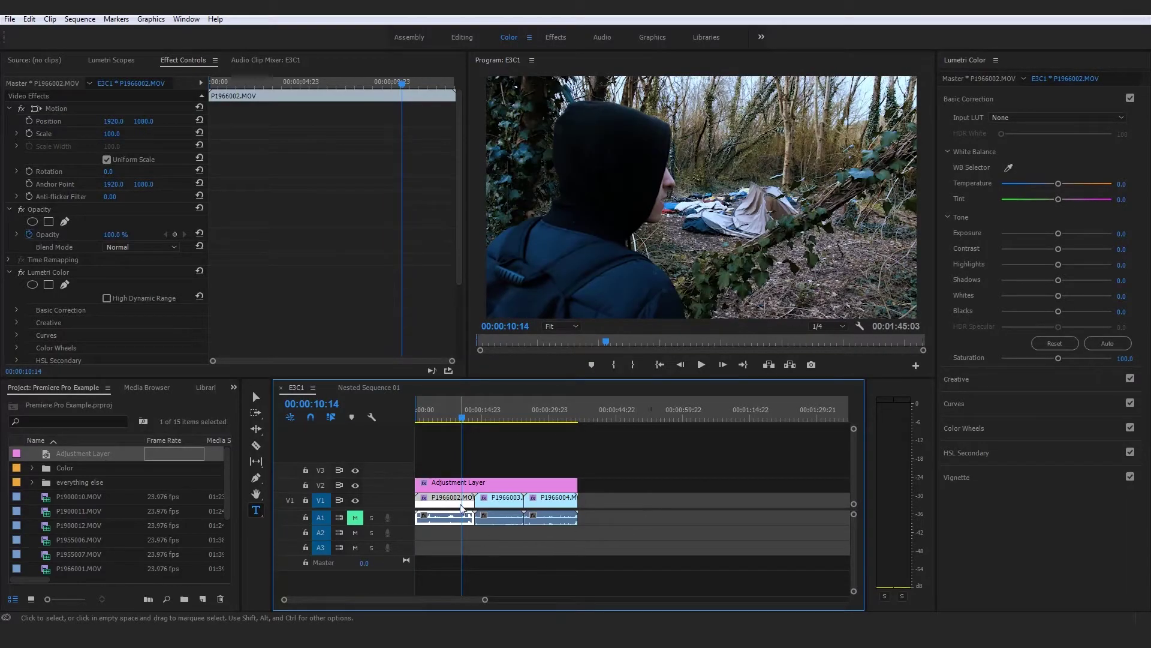
Compare clip P1966002's settings and play the sequence to preview the cooled grade
click(656, 495)
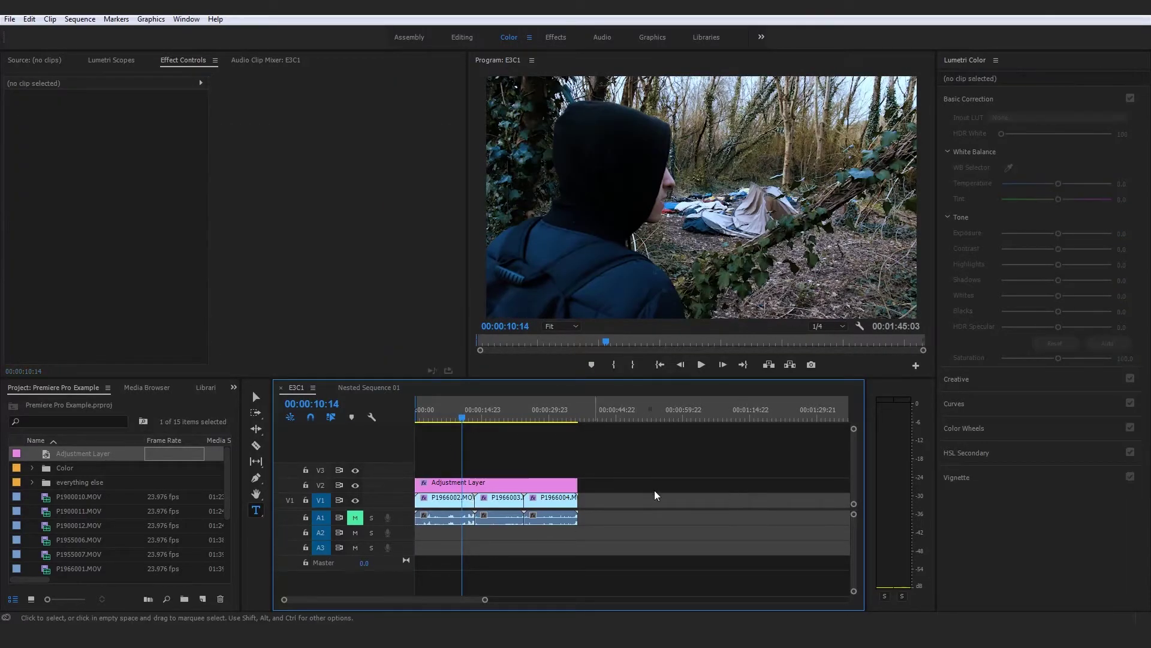
click(452, 505)
click(699, 449)
key(space)
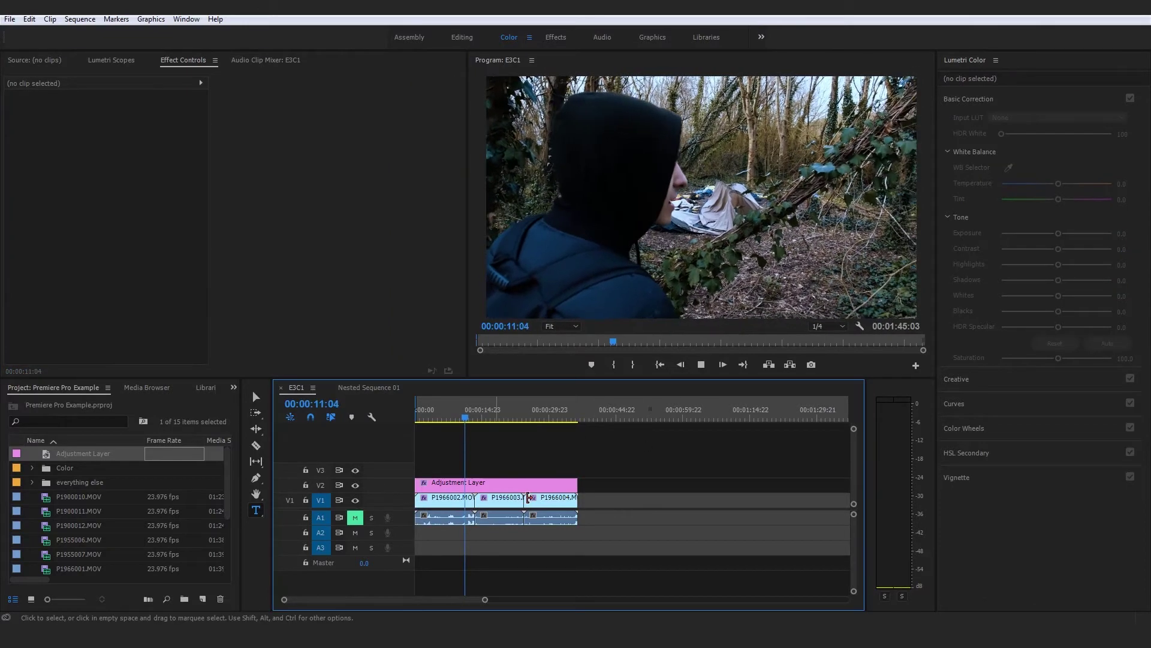
click(490, 485)
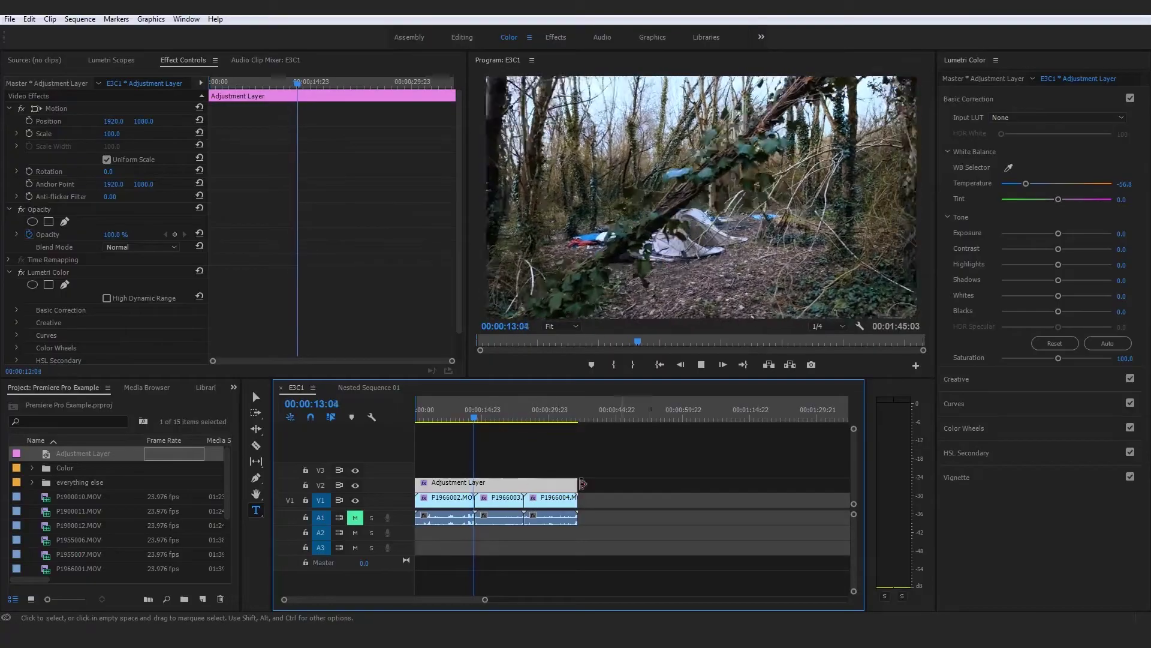
Delete the adjustment layer to compare the clips without it, then restore it with undo
drag(486, 411, 520, 412)
click(541, 432)
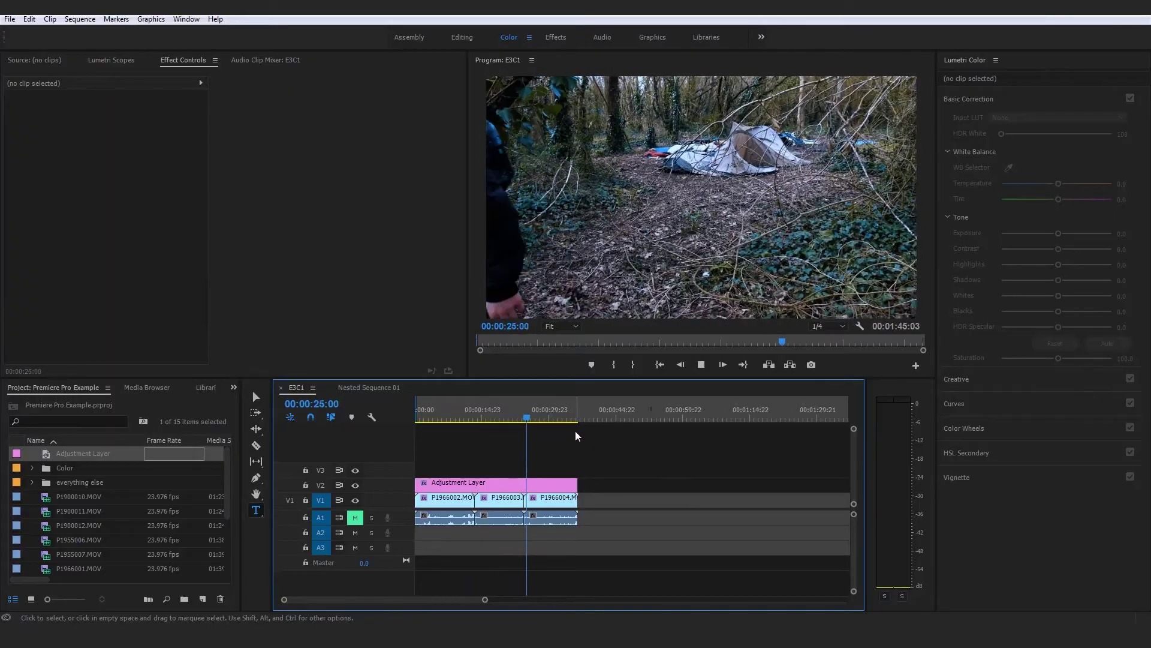
click(564, 482)
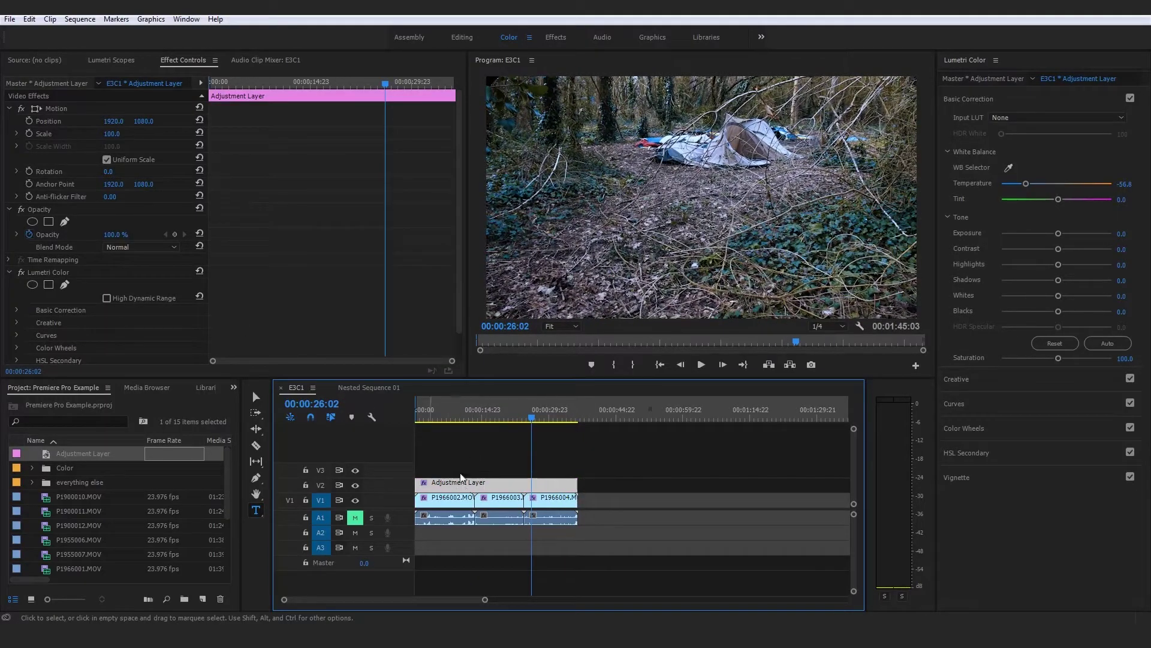
key(Delete)
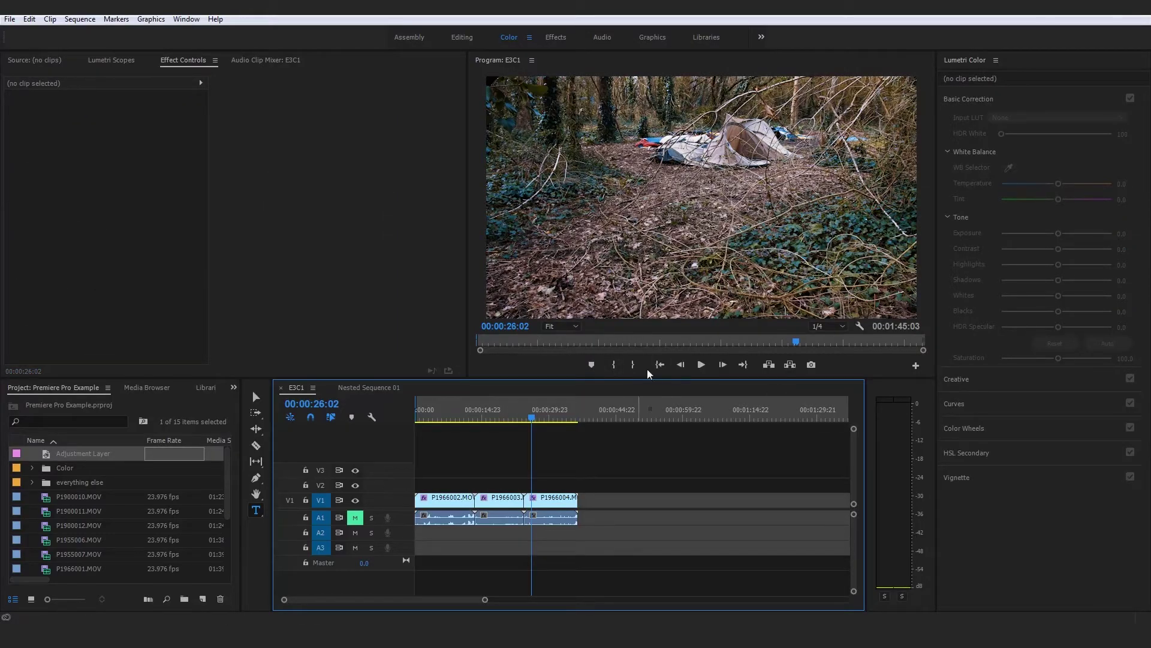
key(ctrl+z)
Delete the Lumetri Color effect from the adjustment layer in Effect Controls
click(553, 487)
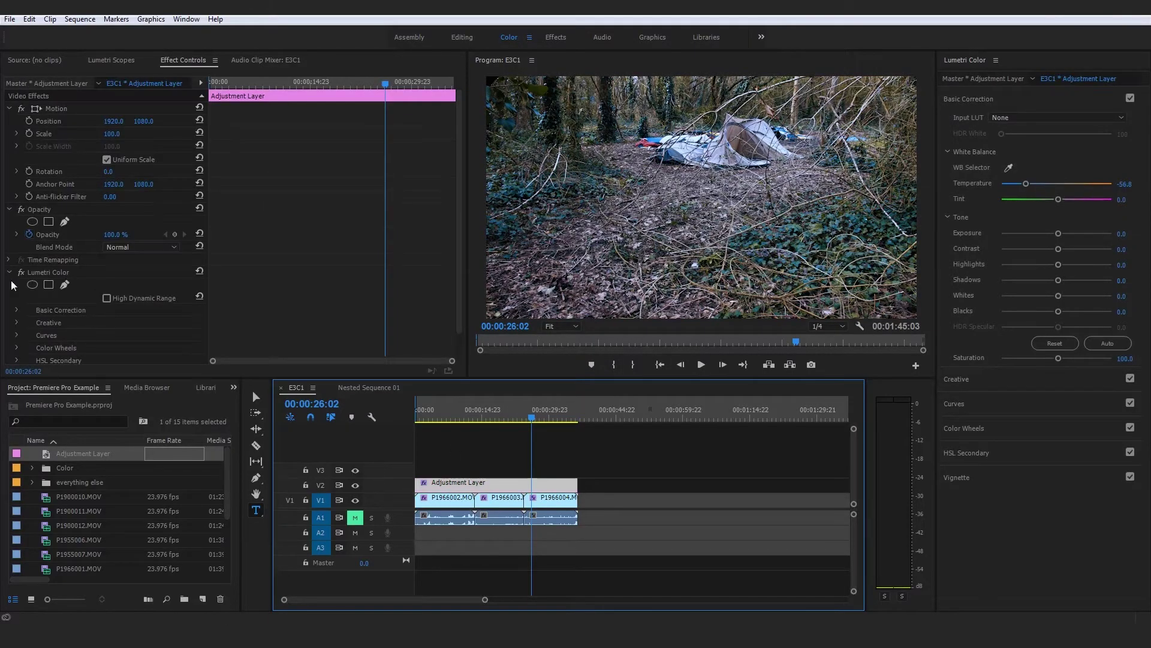
click(59, 273)
key(Delete)
drag(562, 415, 417, 412)
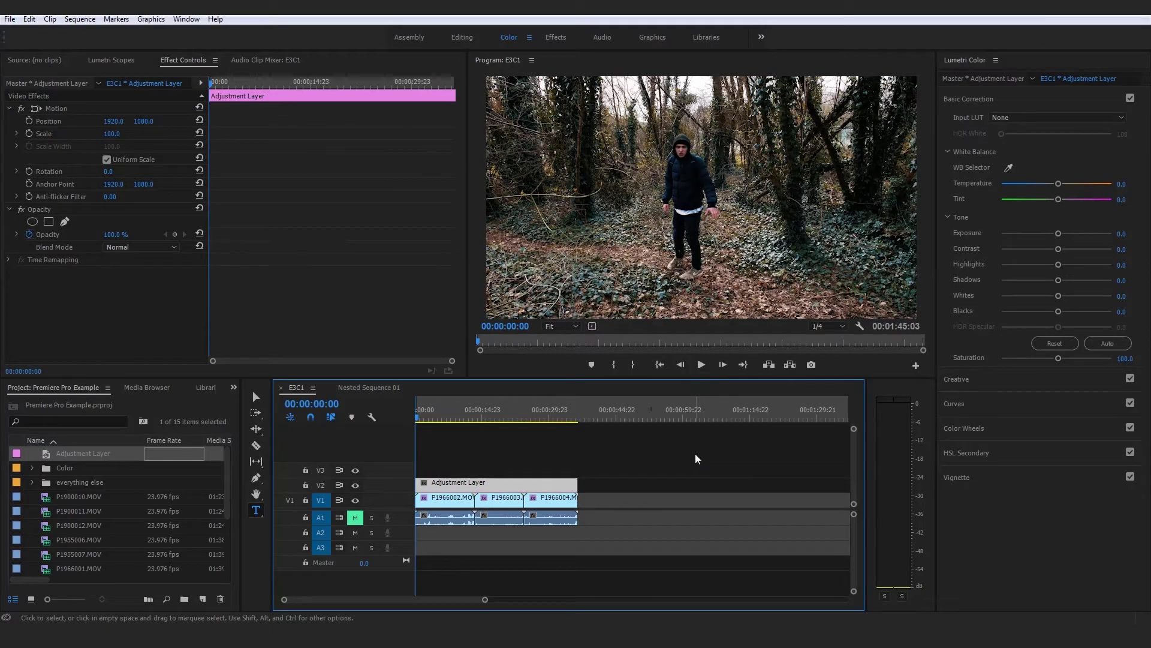
click(451, 519)
Check the clips' Lumetri grades, then stretch the V2 adjustment layer to about three minutes
click(50, 271)
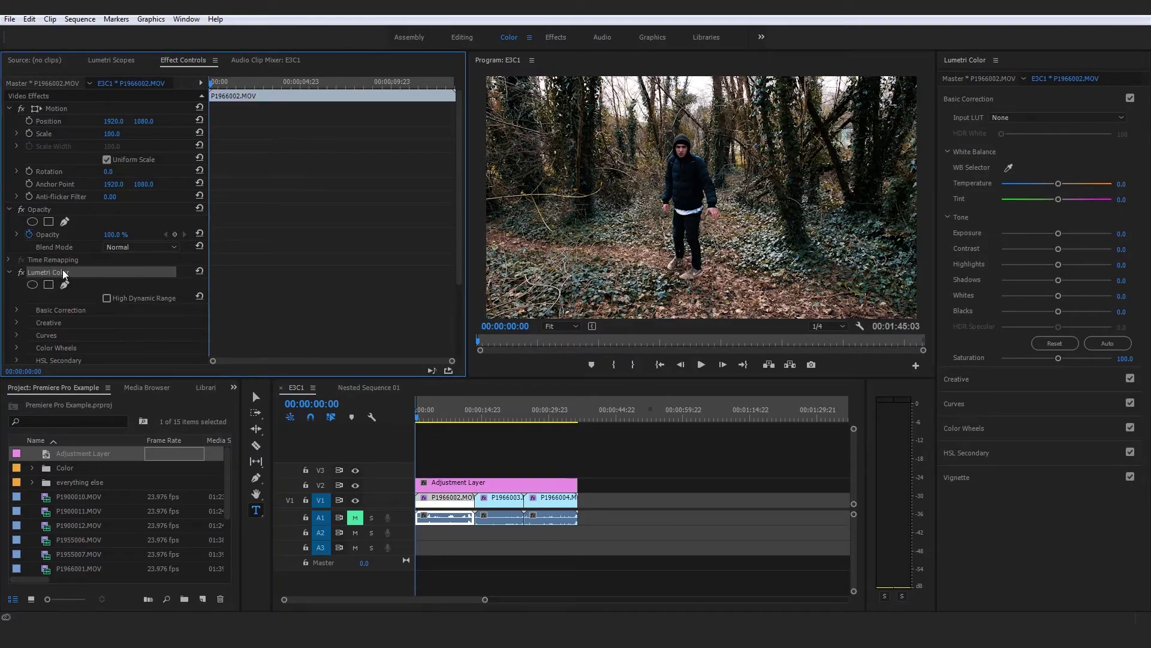
click(499, 518)
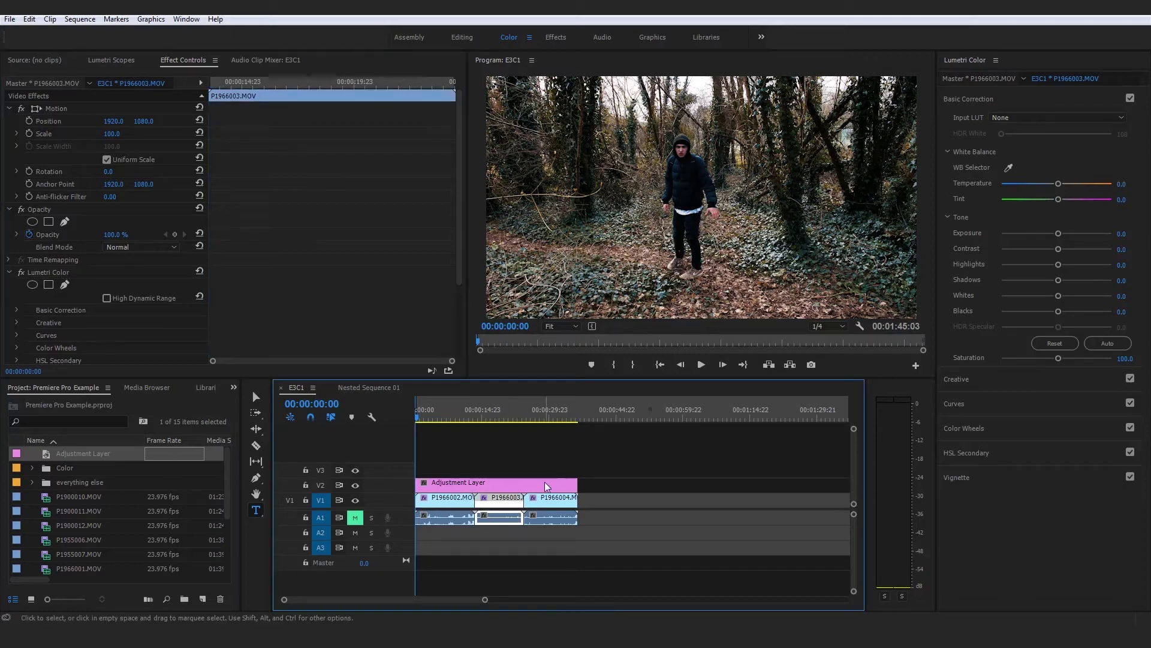
click(542, 482)
drag(485, 599, 625, 599)
drag(483, 485, 703, 485)
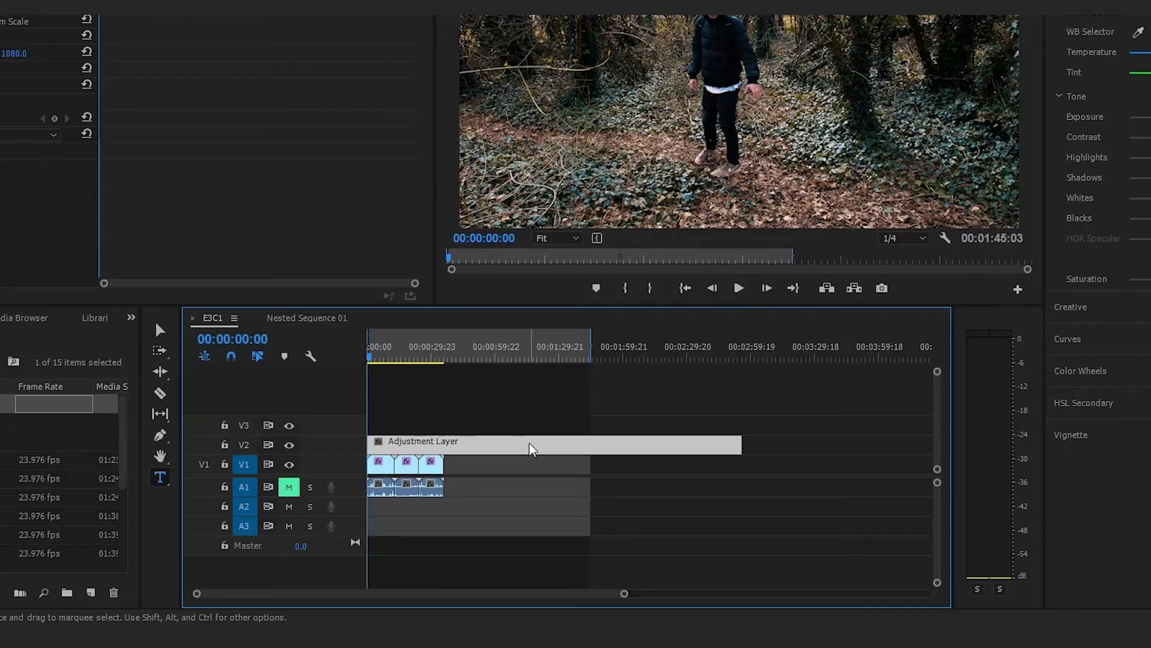
shift+click(530, 441)
click(542, 450)
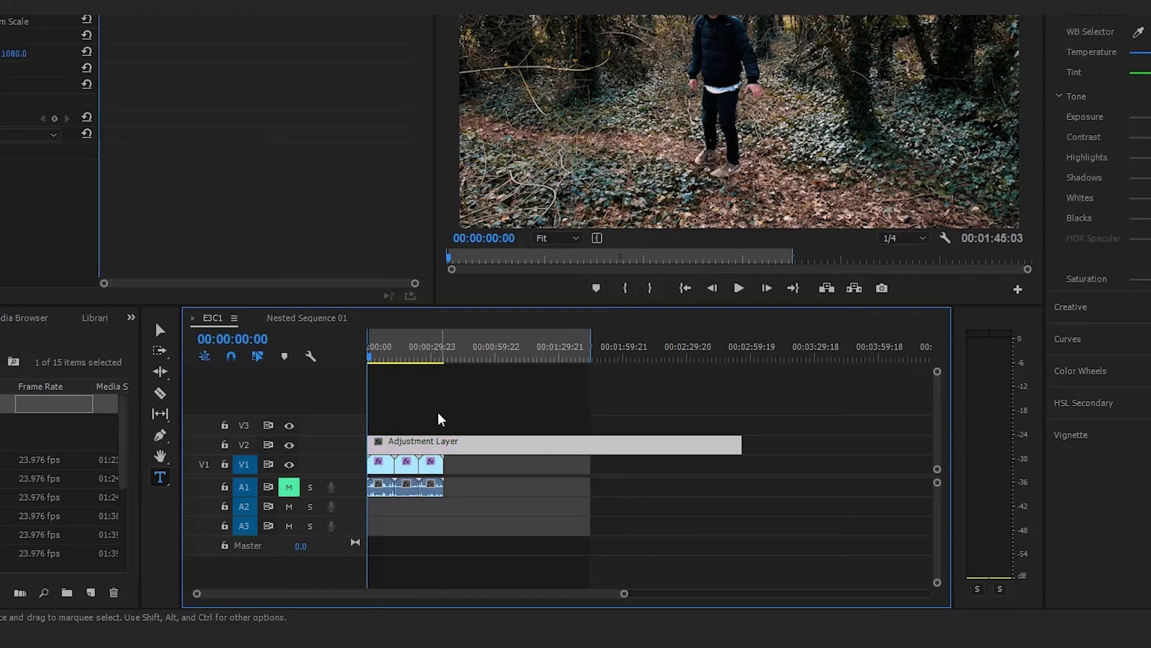